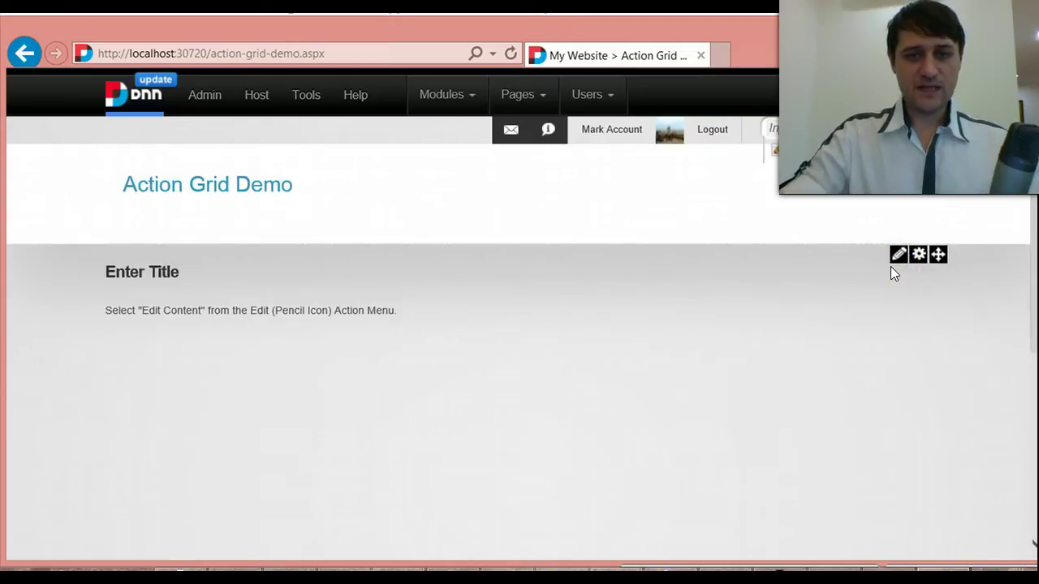
Add the Action Grid module to the page's ContentPane from the module gallery.
mouse_move(898, 268)
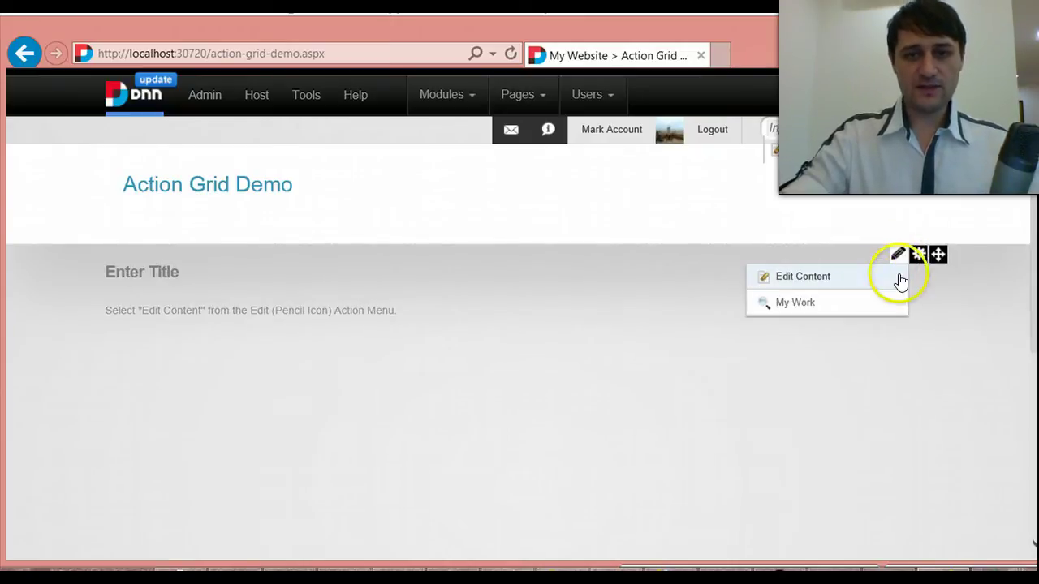
mouse_move(918, 254)
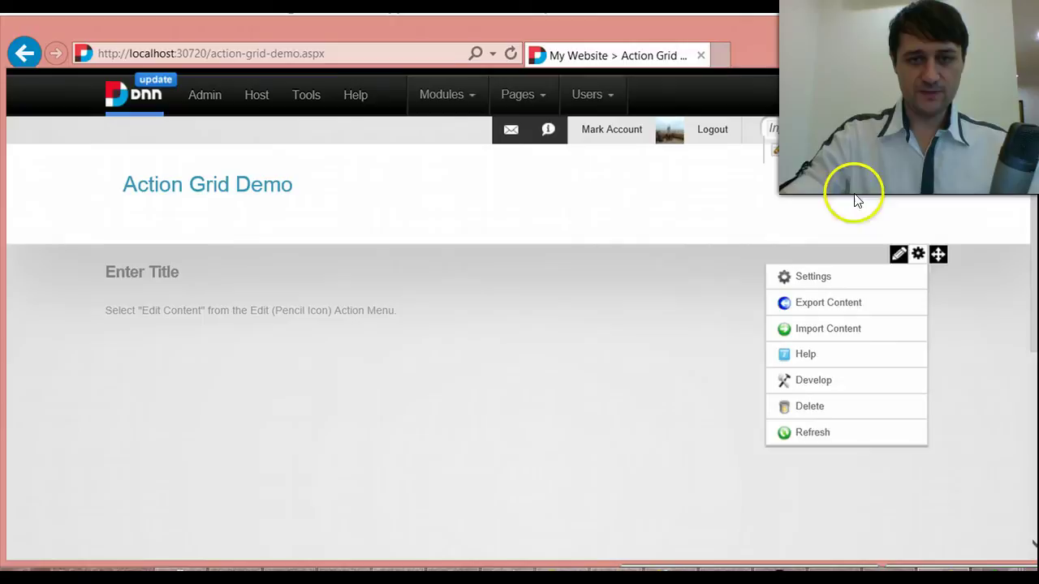
mouse_move(452, 94)
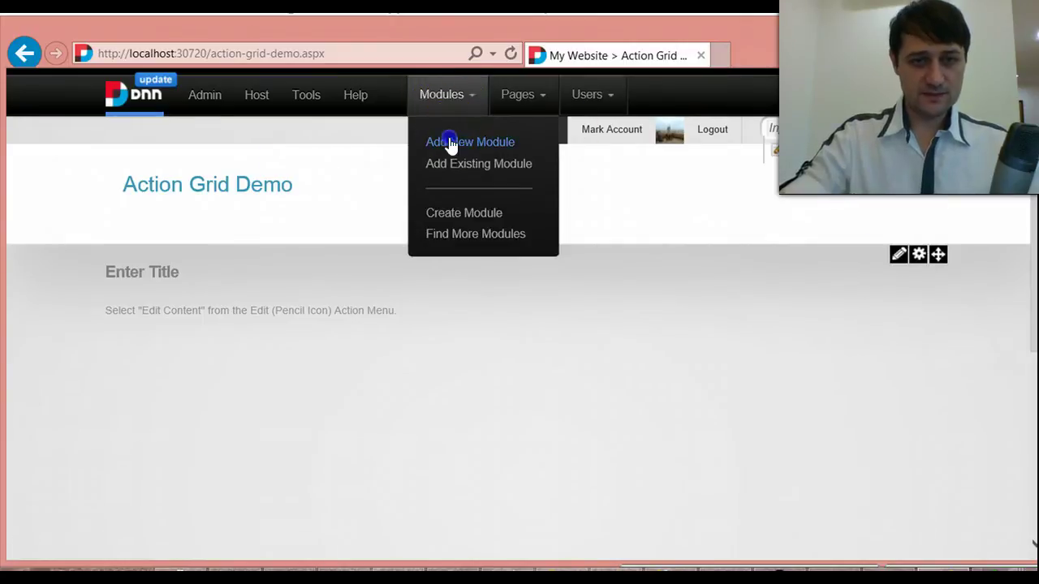
left_click(448, 140)
mouse_move(493, 177)
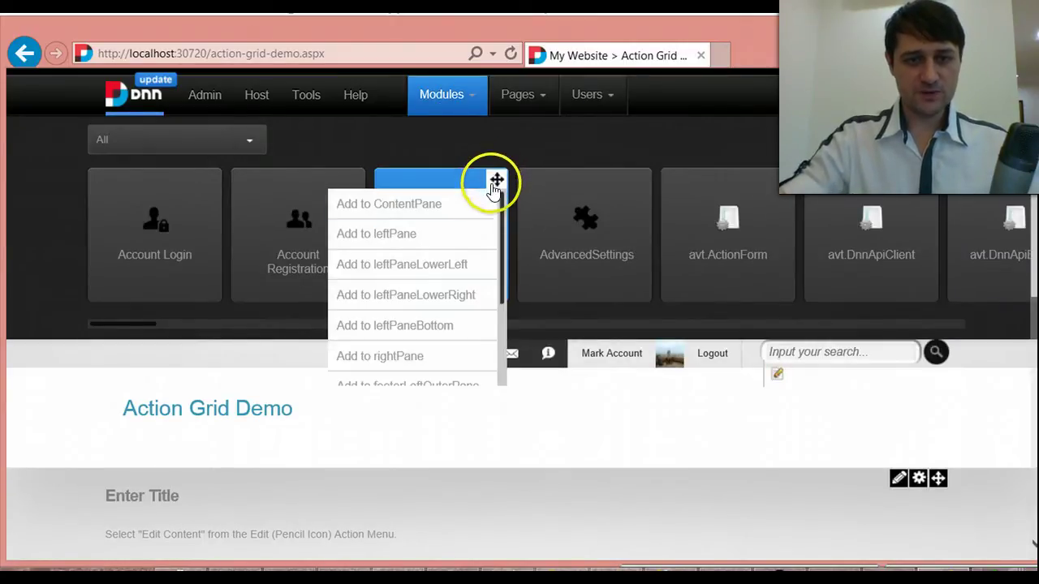
left_click(480, 202)
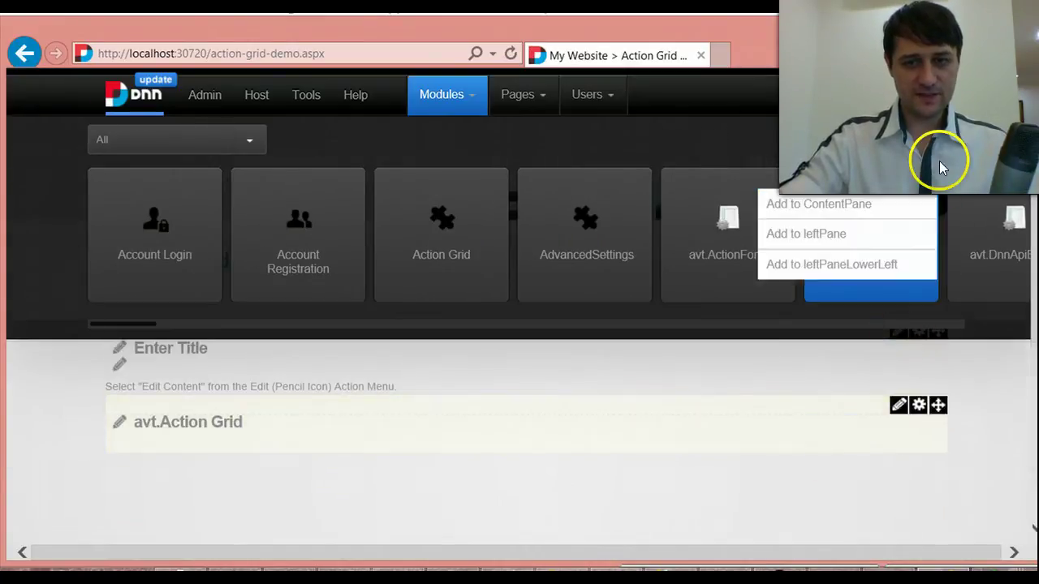
Close the module gallery and open the new grid's Manage Grid (full screen) screen.
left_click(522, 379)
mouse_move(895, 181)
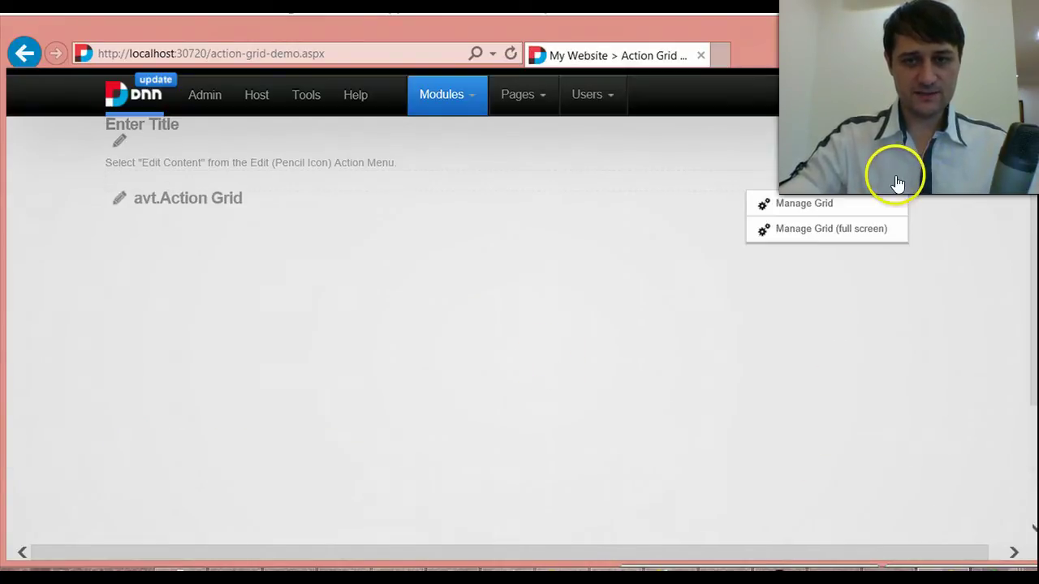
left_click(848, 227)
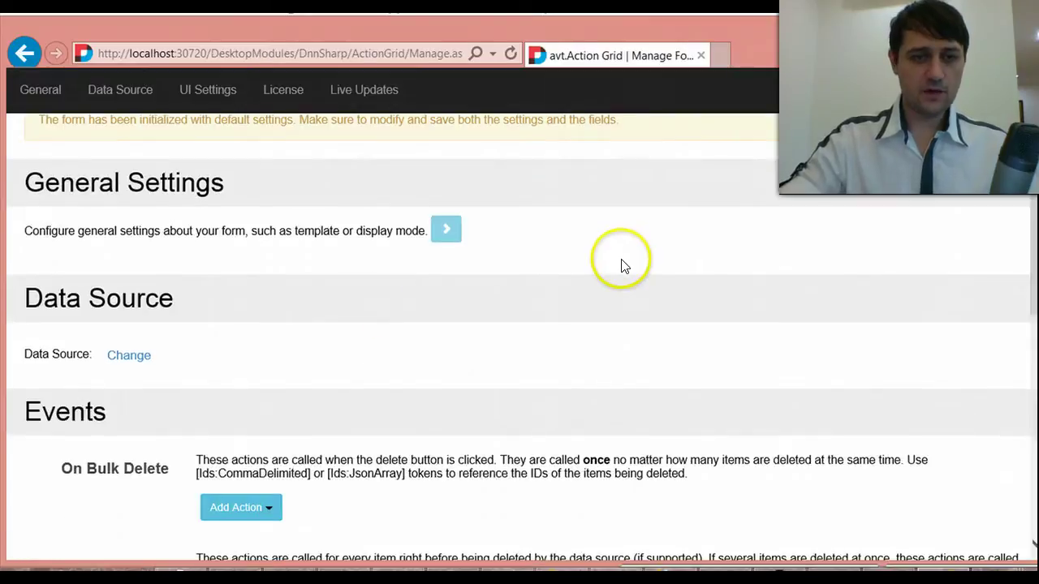
Set the grid's data source to Action Form, module avt.Action Form #7875, and confirm with Done.
left_click(134, 355)
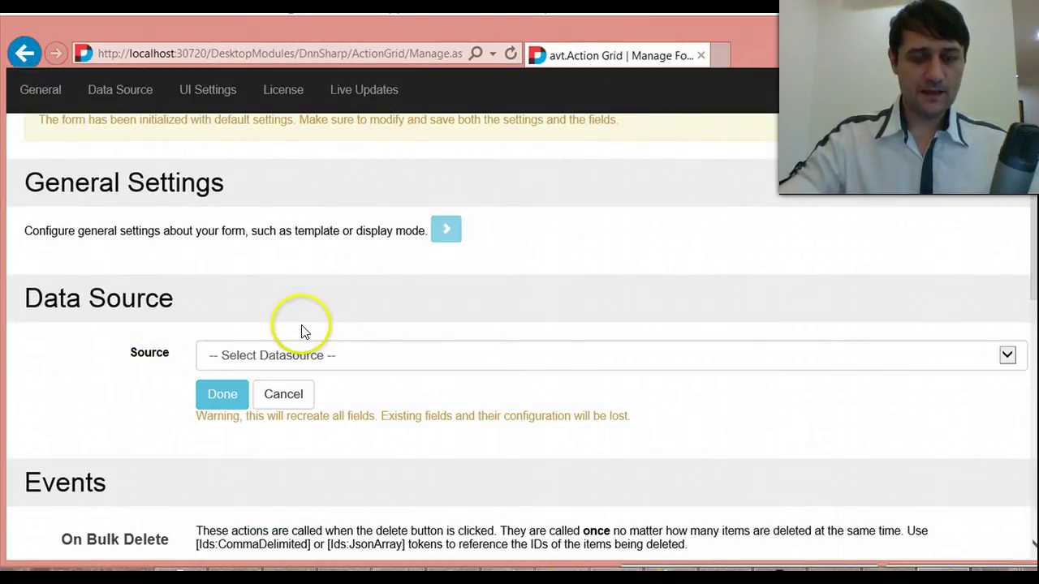
scroll(260, 280, "down", 1)
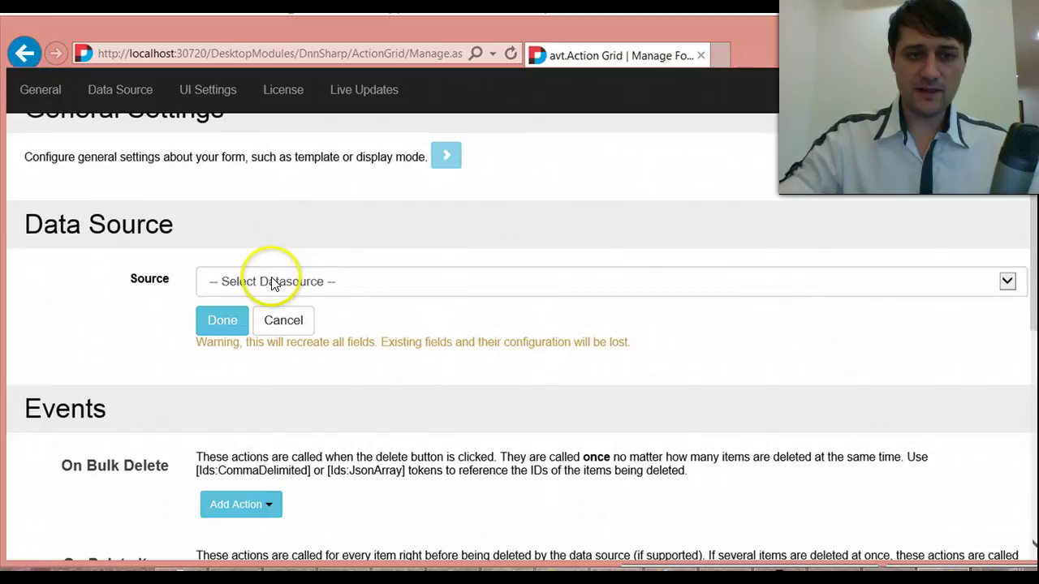
left_click(268, 281)
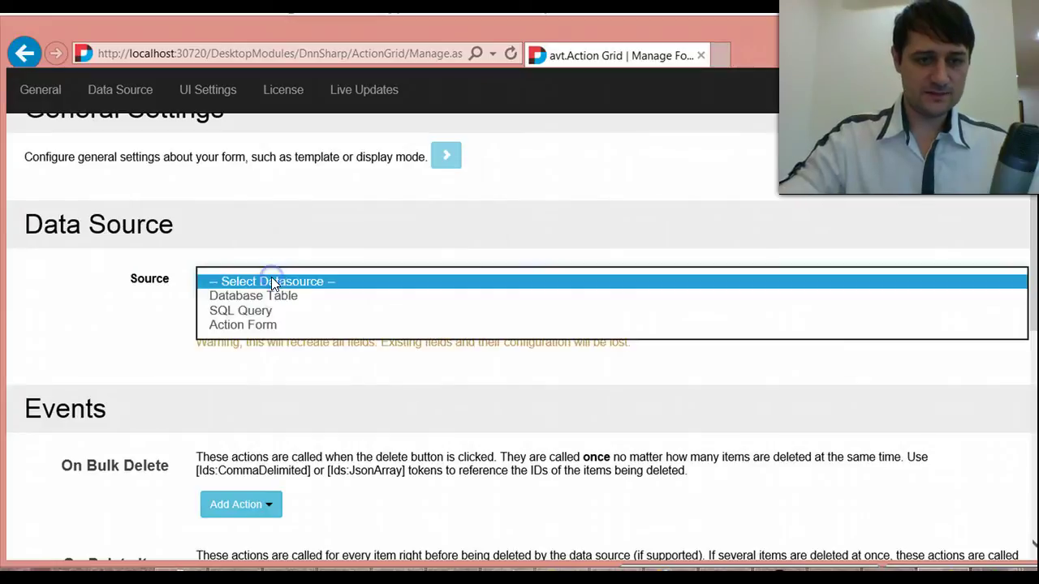
left_click(268, 325)
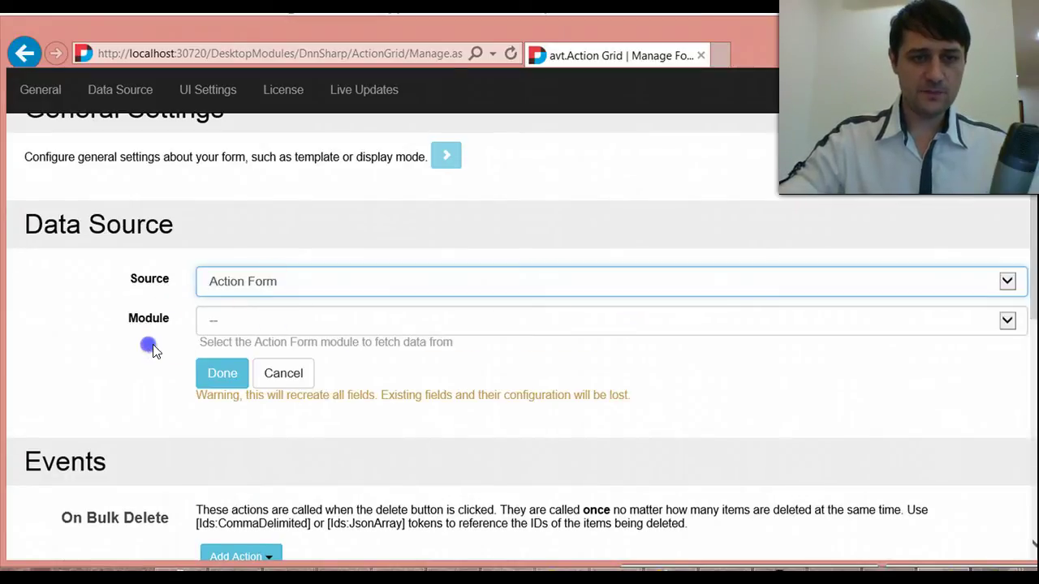
left_click(237, 321)
scroll(349, 329, "down", 5)
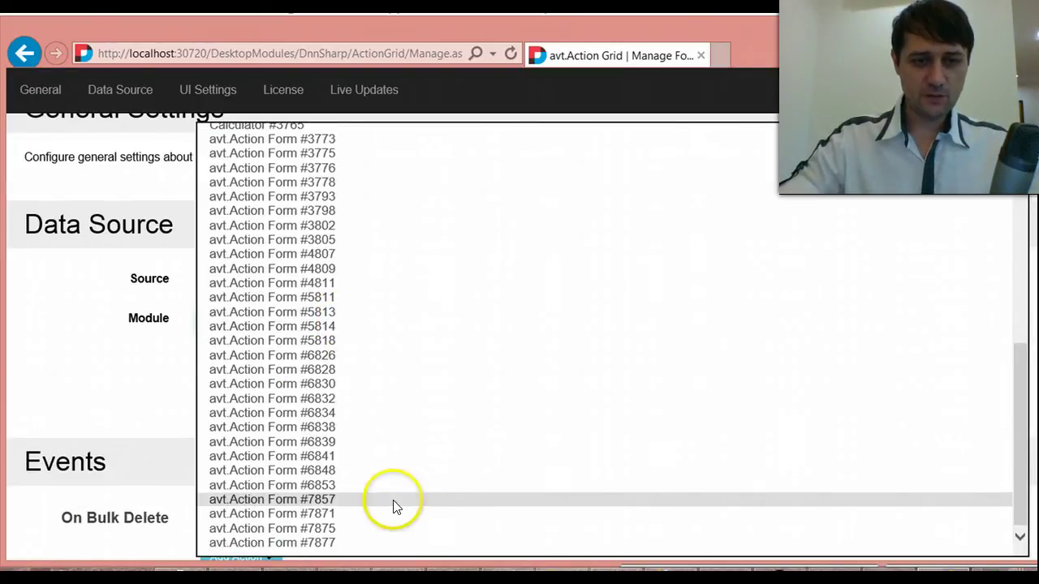
left_click(332, 529)
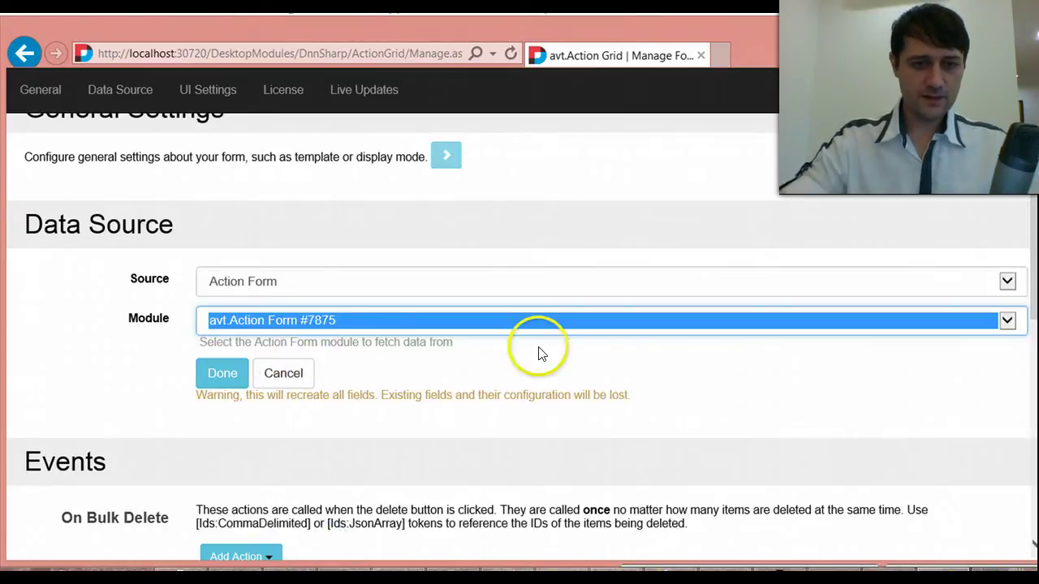
left_click(230, 378)
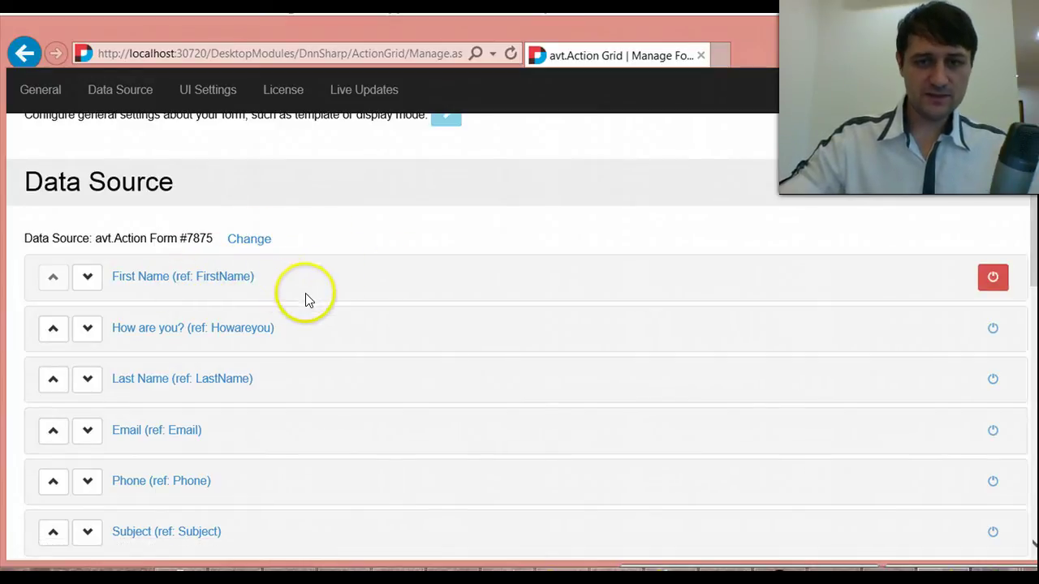
Tick Is Filterable on the First Name field, then return to the action-grid-demo page.
left_click(245, 278)
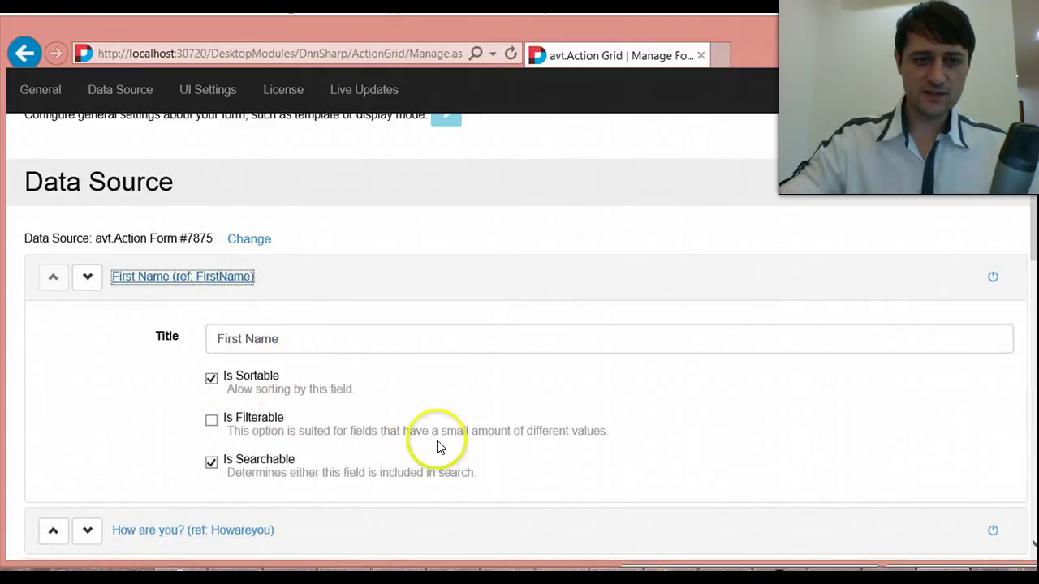
left_click(216, 277)
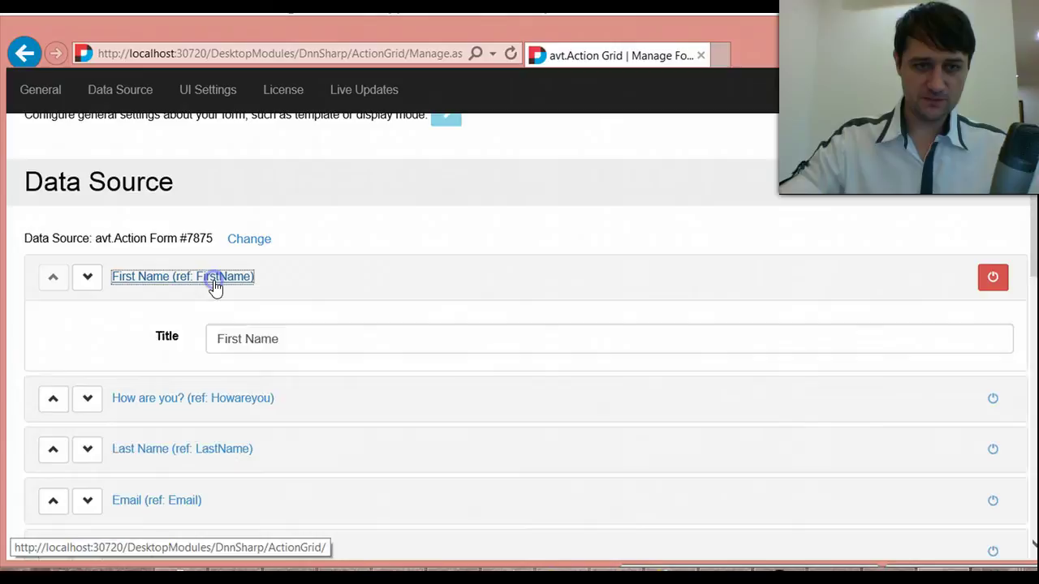
scroll(293, 379, "down", 2)
scroll(279, 394, "down", 1)
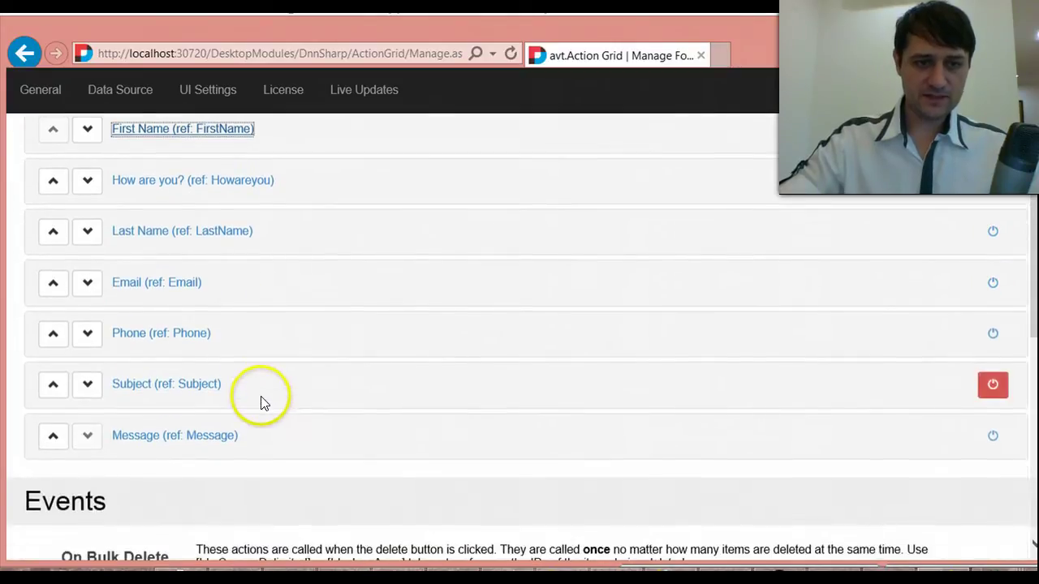
scroll(260, 401, "up", 1)
left_click(223, 214)
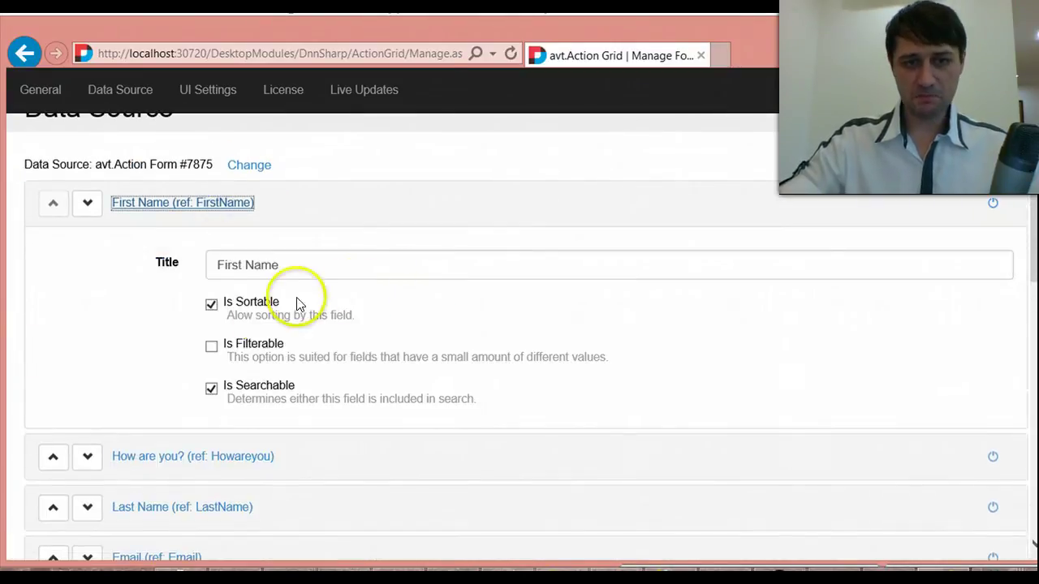
left_click(212, 347)
left_click(185, 204)
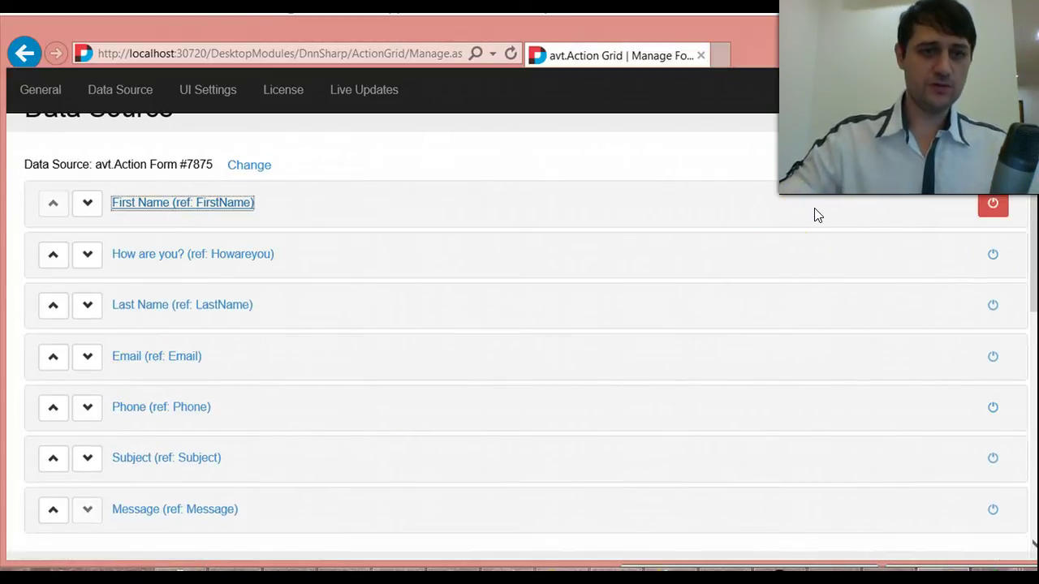
scroll(788, 297, "up", 1)
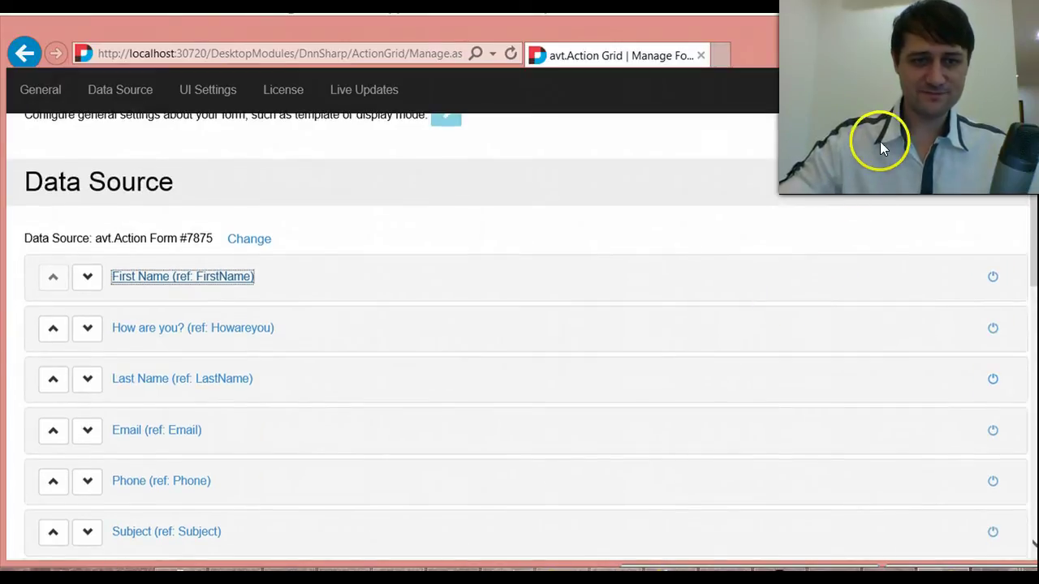
left_click(933, 106)
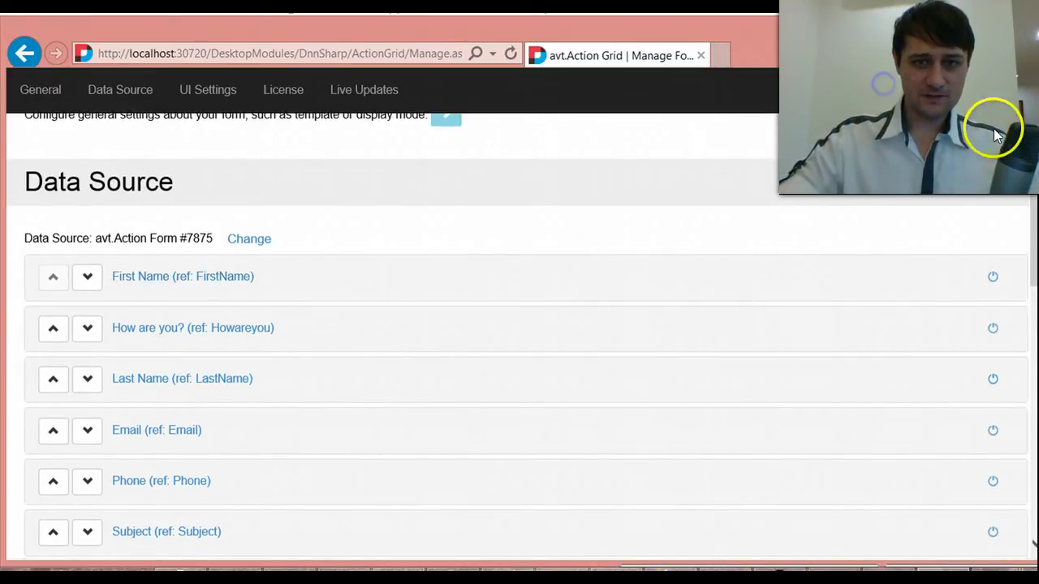
left_click(971, 101)
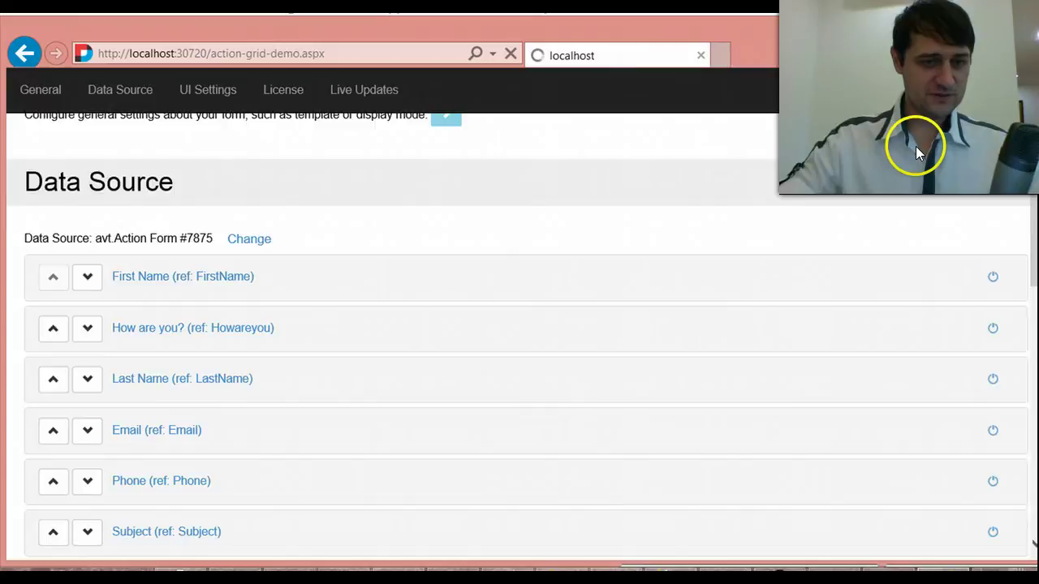
scroll(384, 409, "down", 3)
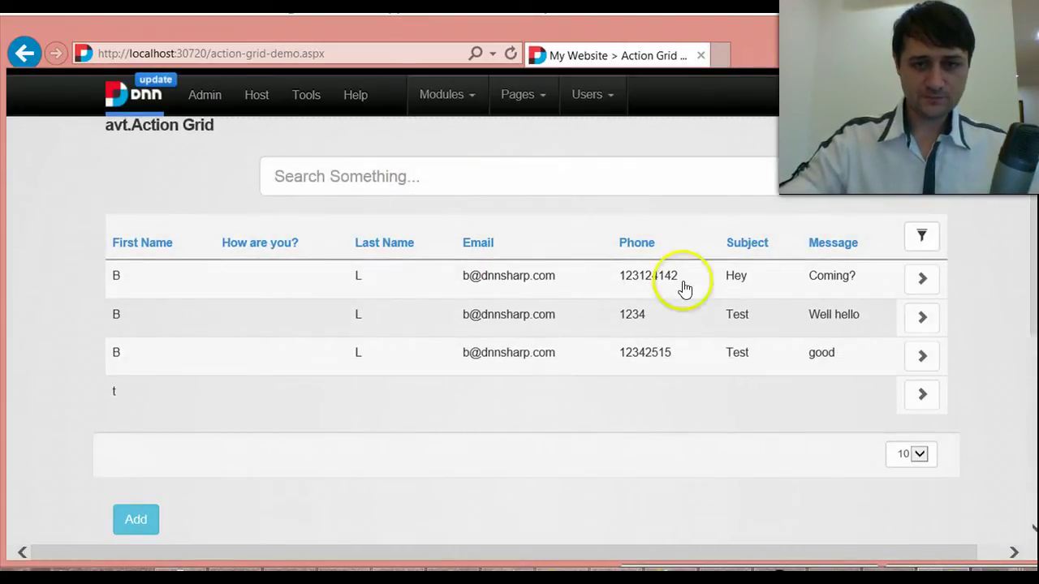
left_click(990, 244)
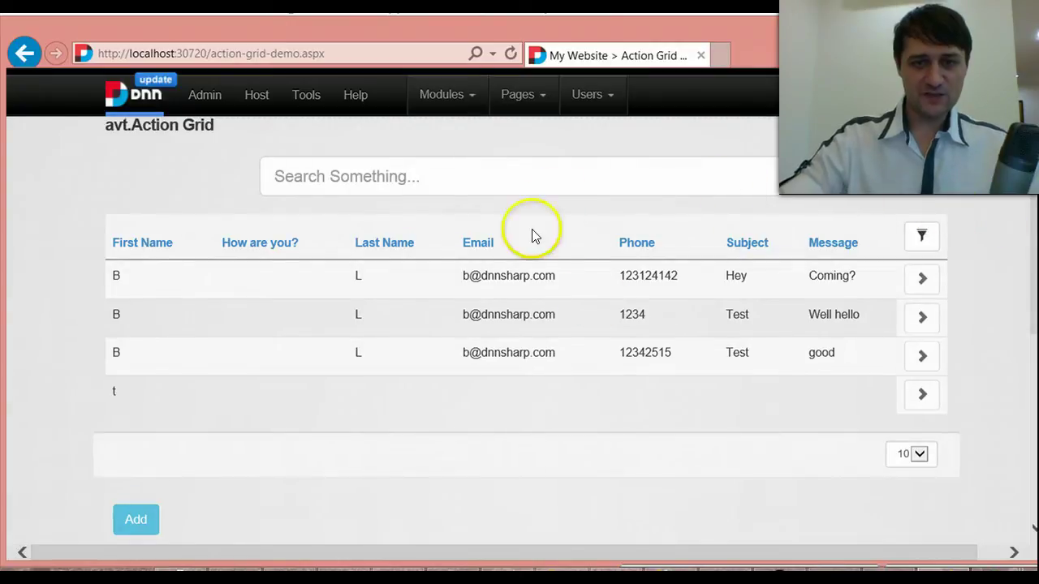
left_click(153, 248)
left_click(153, 251)
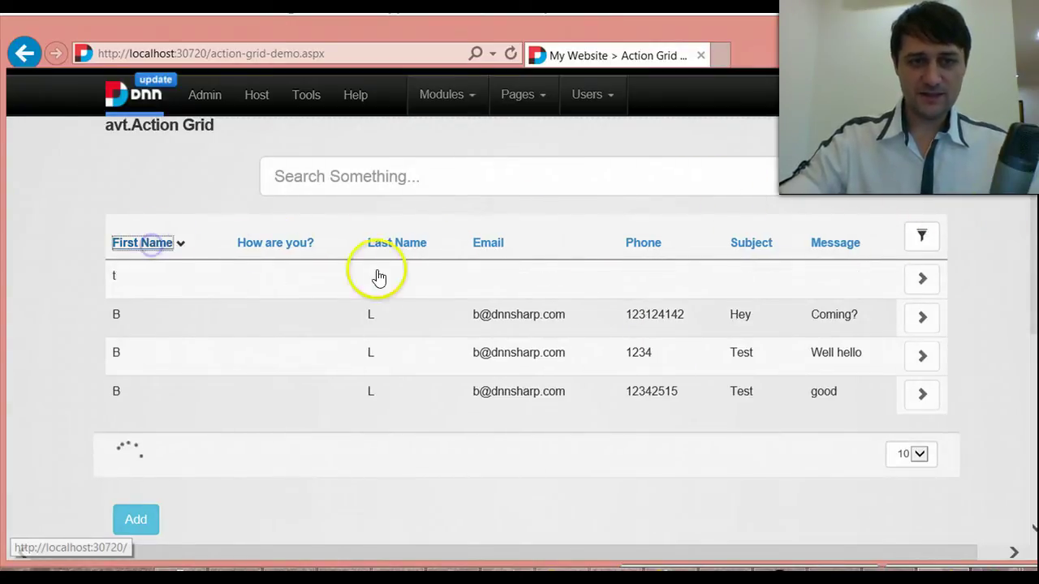
left_click(920, 238)
left_click(228, 245)
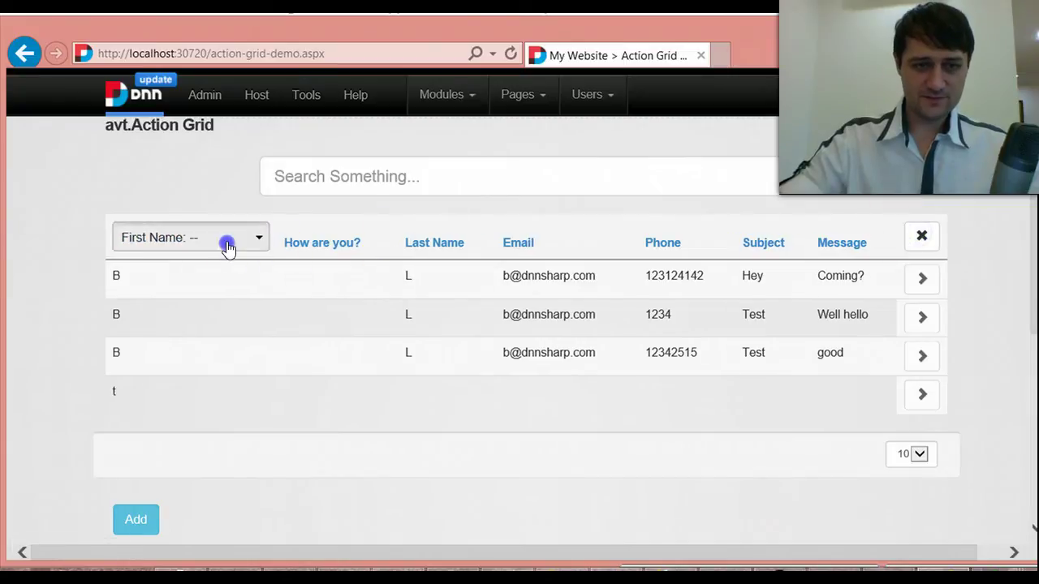
left_click(219, 275)
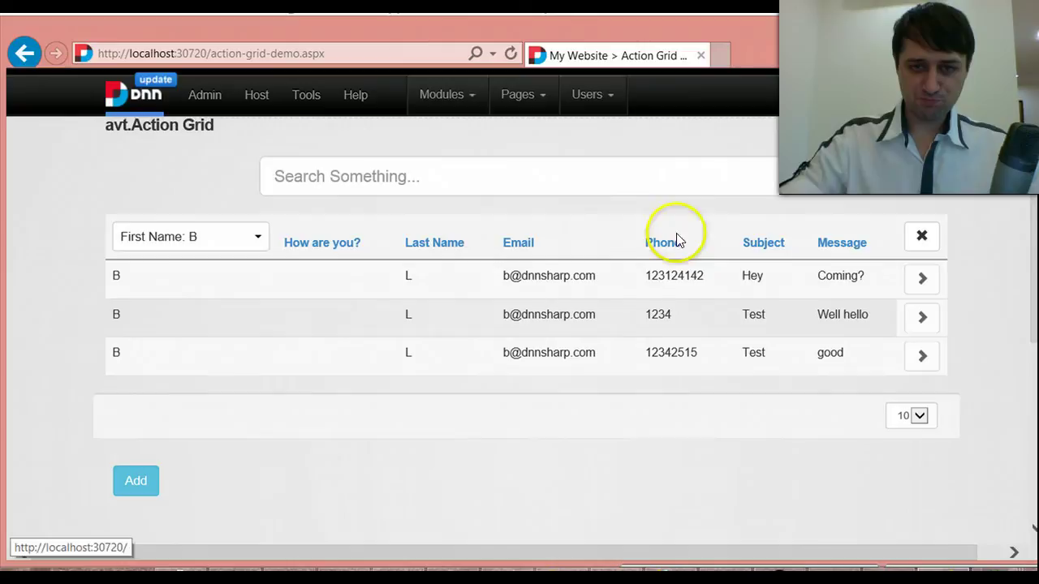
left_click(493, 172)
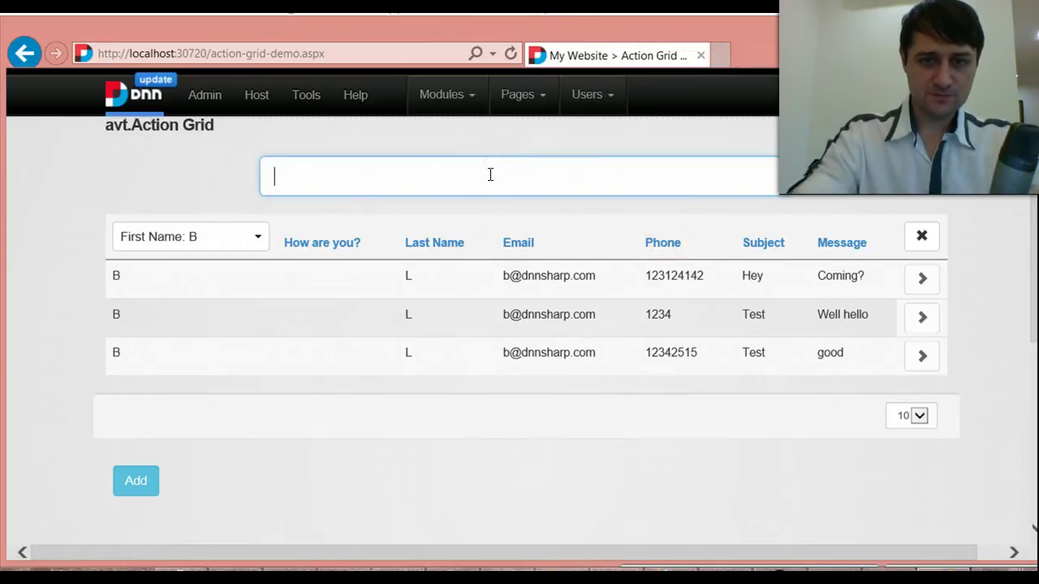
type("1234")
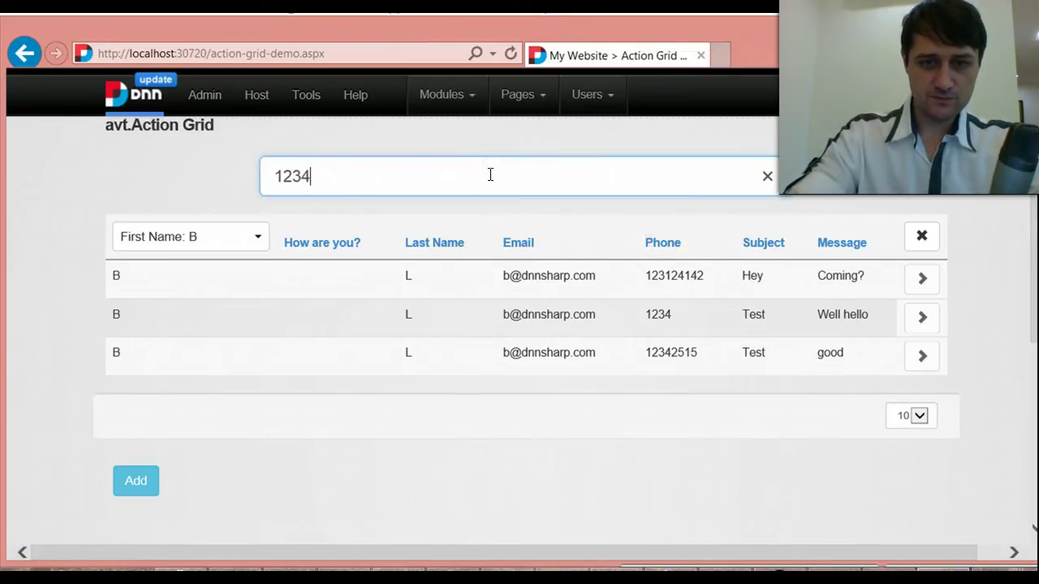
type("5")
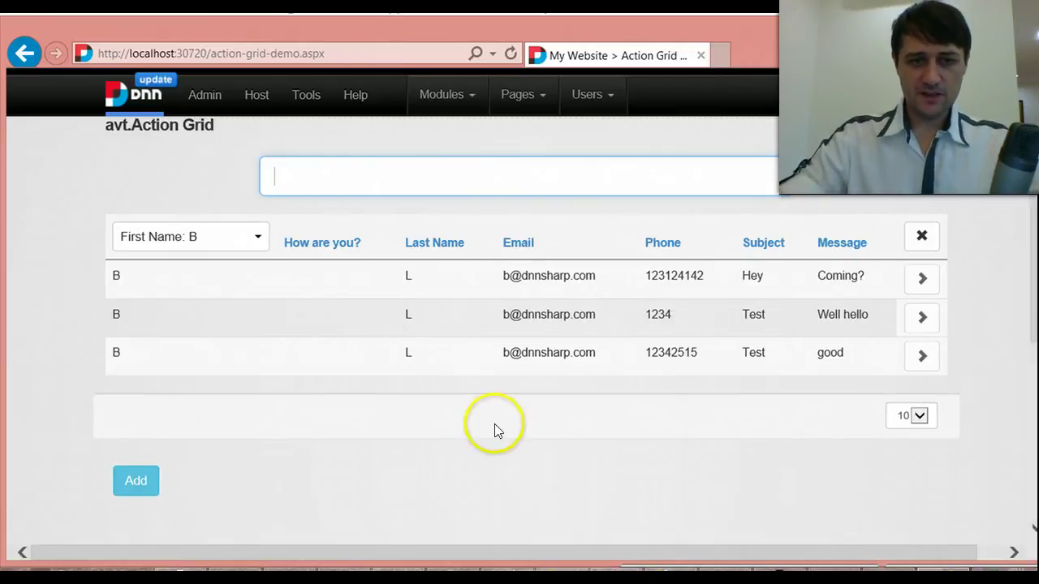
left_click(920, 415)
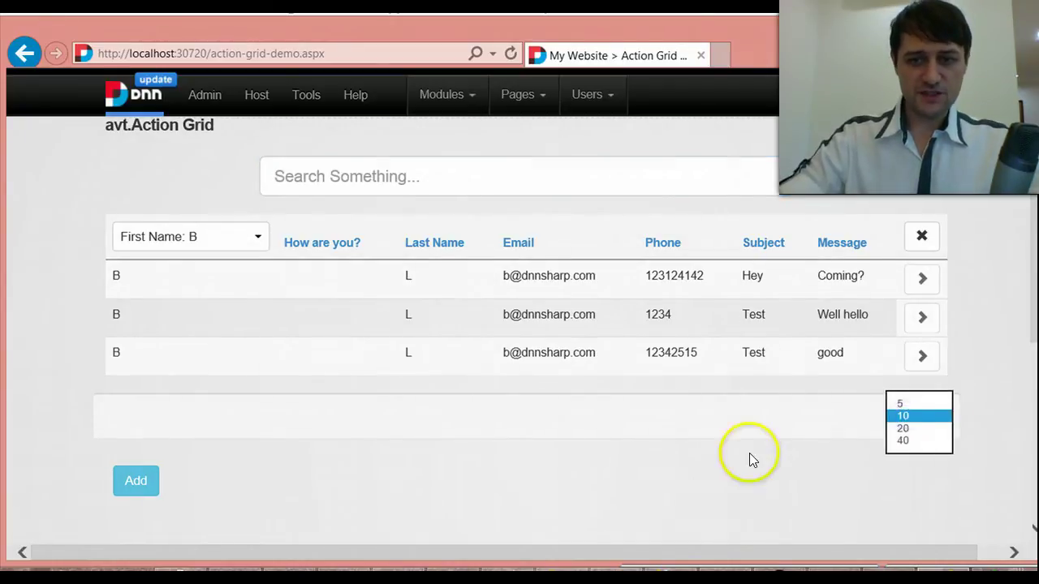
left_click(749, 453)
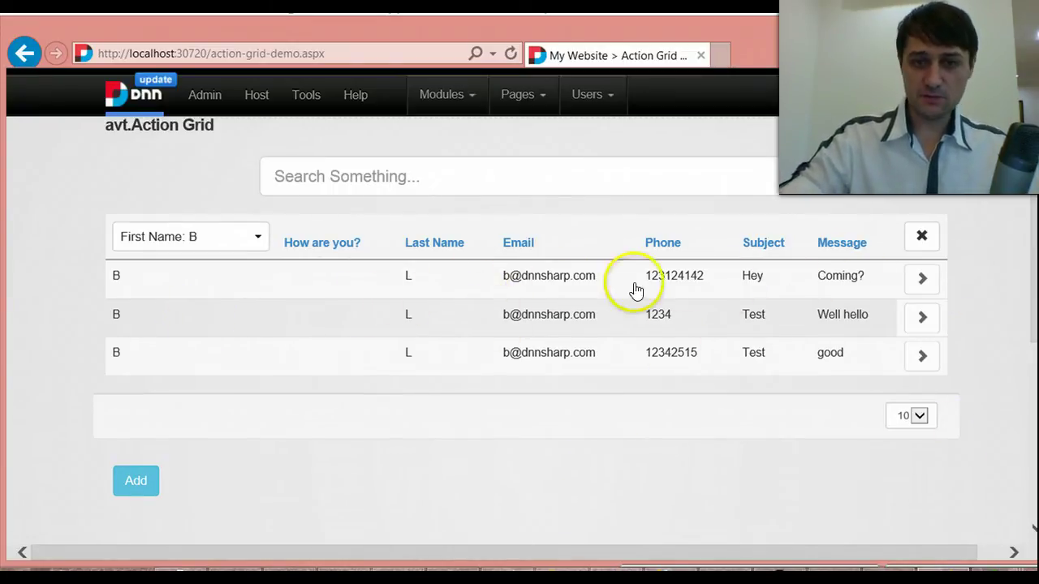
left_click(926, 279)
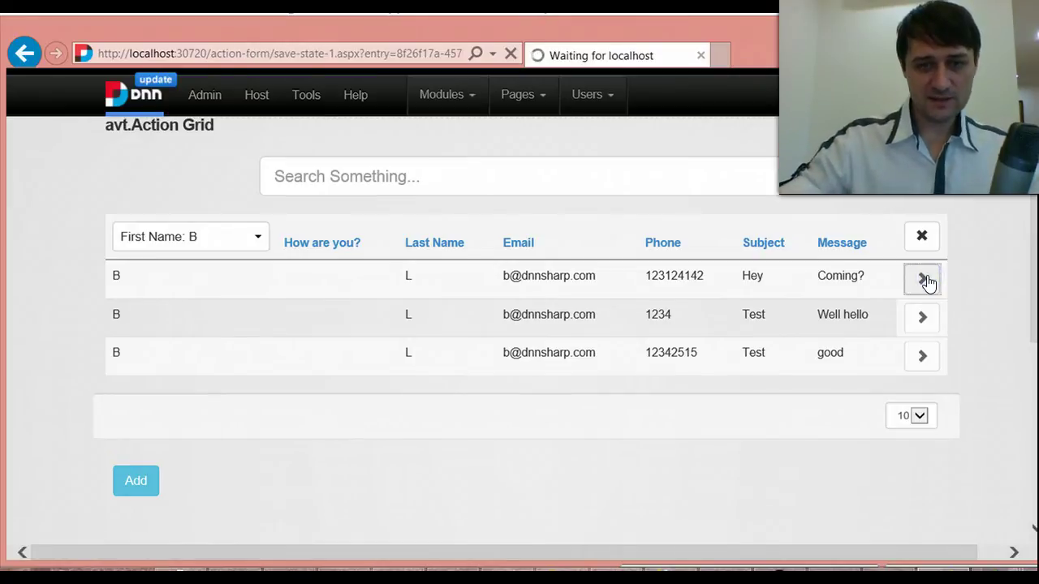
Complete the first entry's first and last name in the Action Form and send it.
scroll(225, 382, "down", 4)
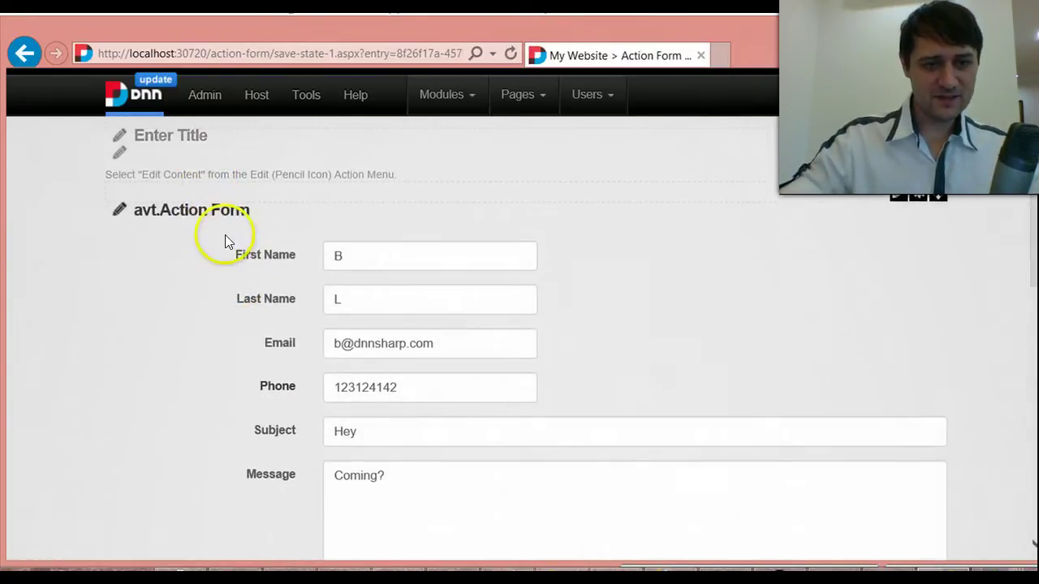
left_click(385, 258)
scroll(417, 307, "down", 2)
scroll(418, 308, "up", 2)
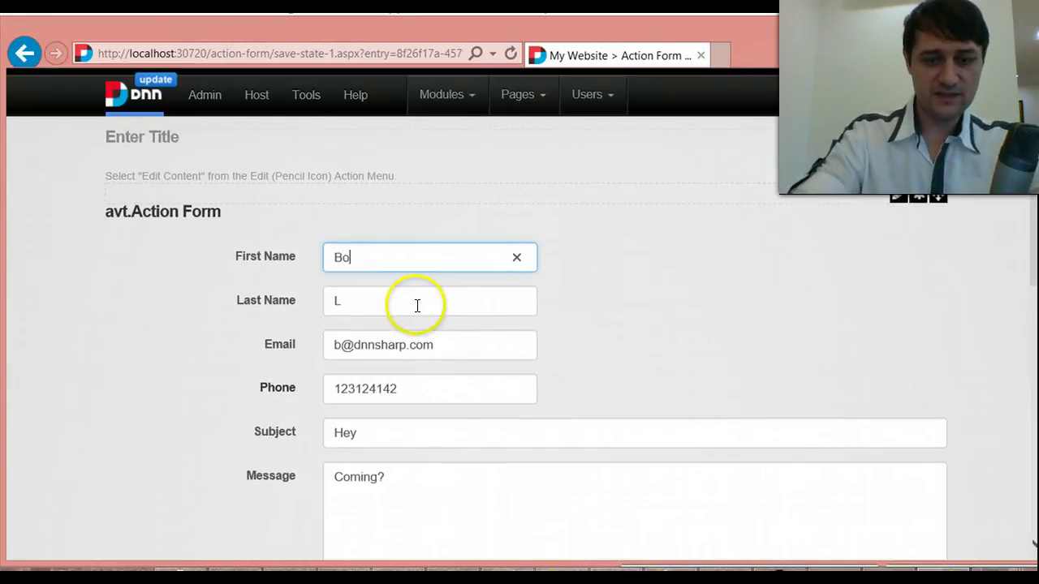
type("dan")
key("Tab")
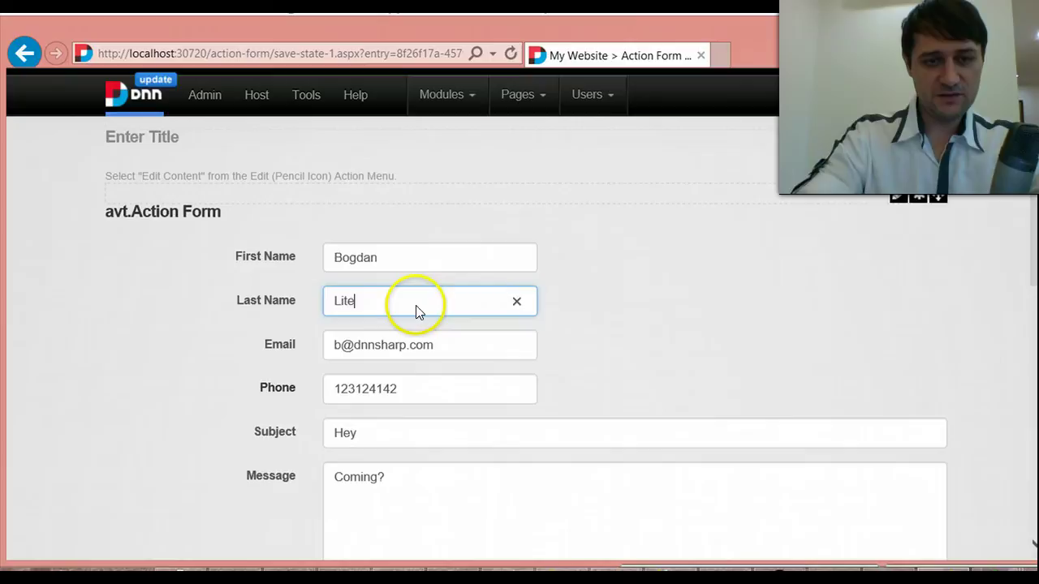
scroll(418, 312, "down", 5)
left_click(349, 358)
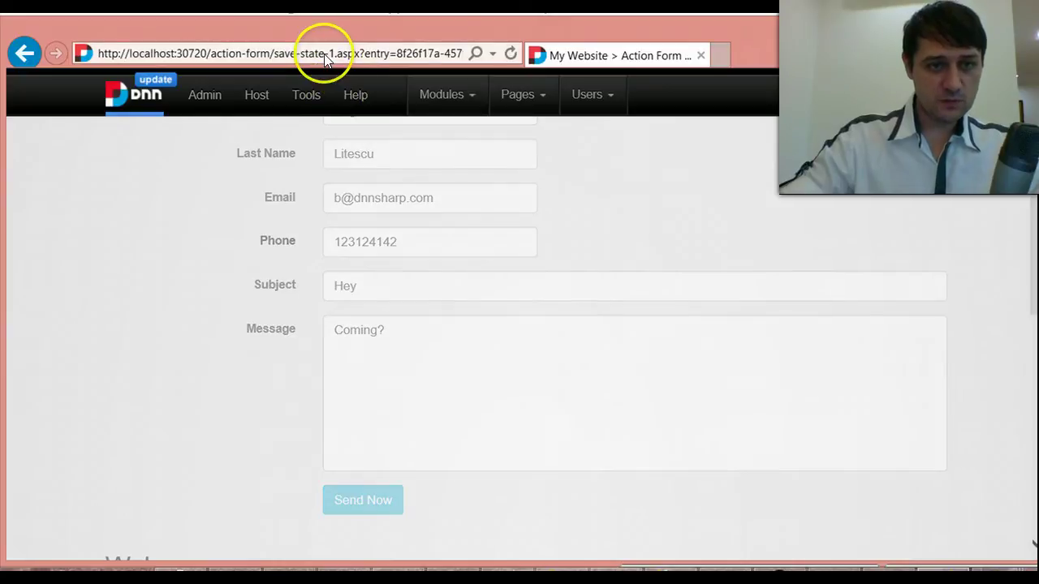
Select the page address and its returnurl part in the browser address bar.
left_click(324, 59)
left_click(353, 55)
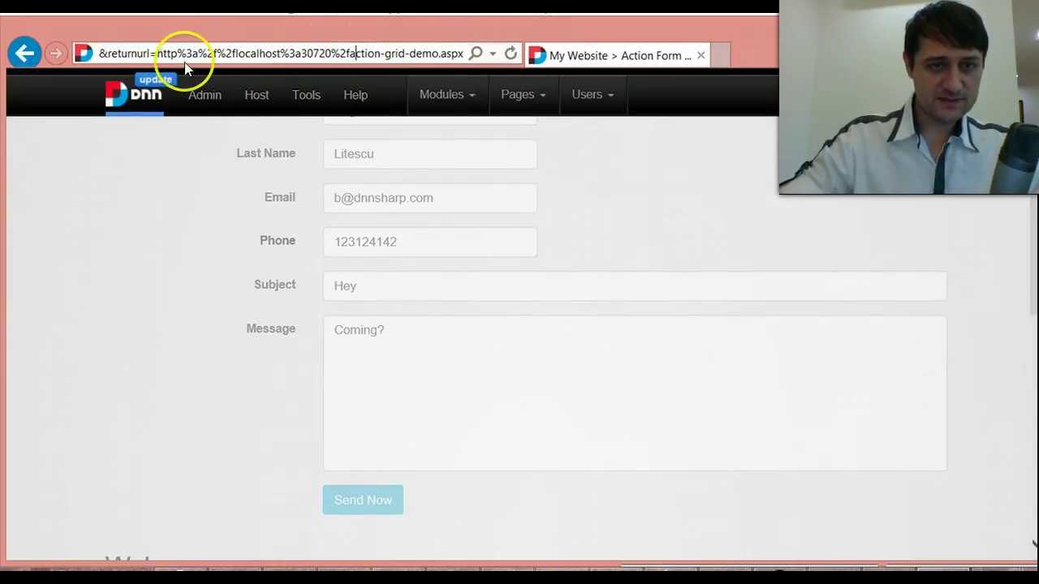
double_click(134, 55)
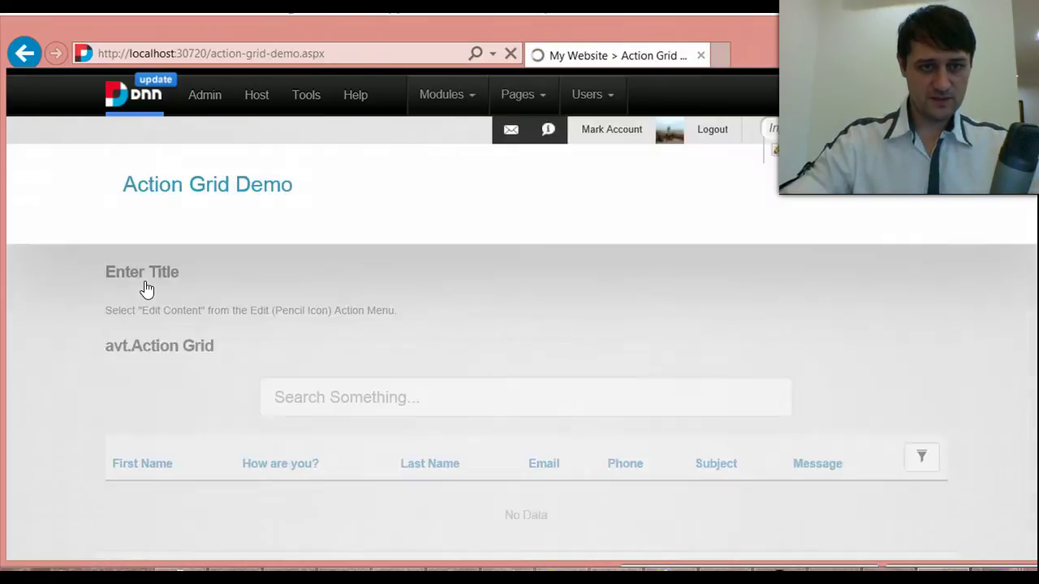
left_click(339, 53)
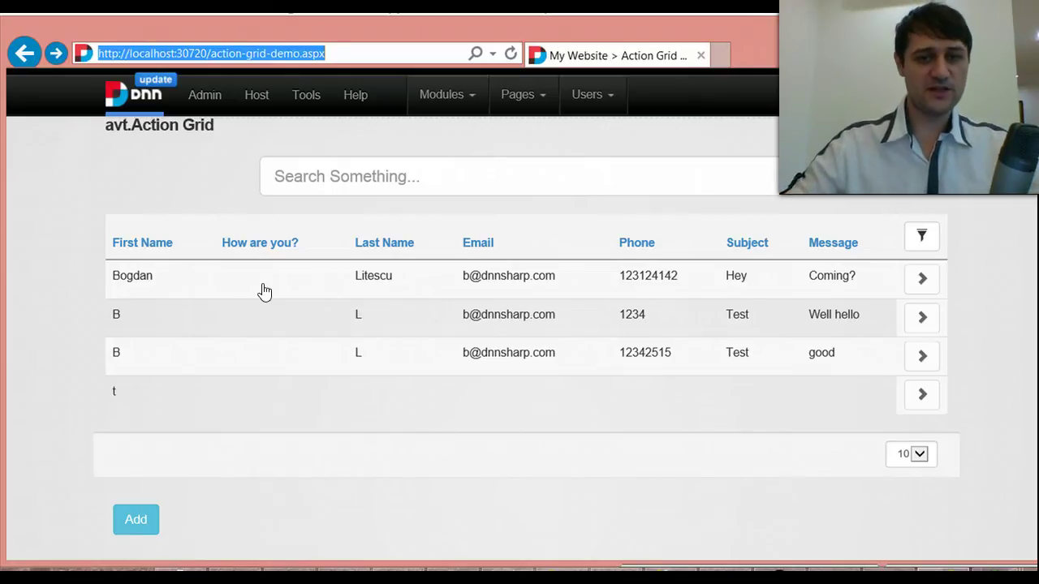
Open the Add entry form, then go back to the Action Grid page.
left_click(131, 523)
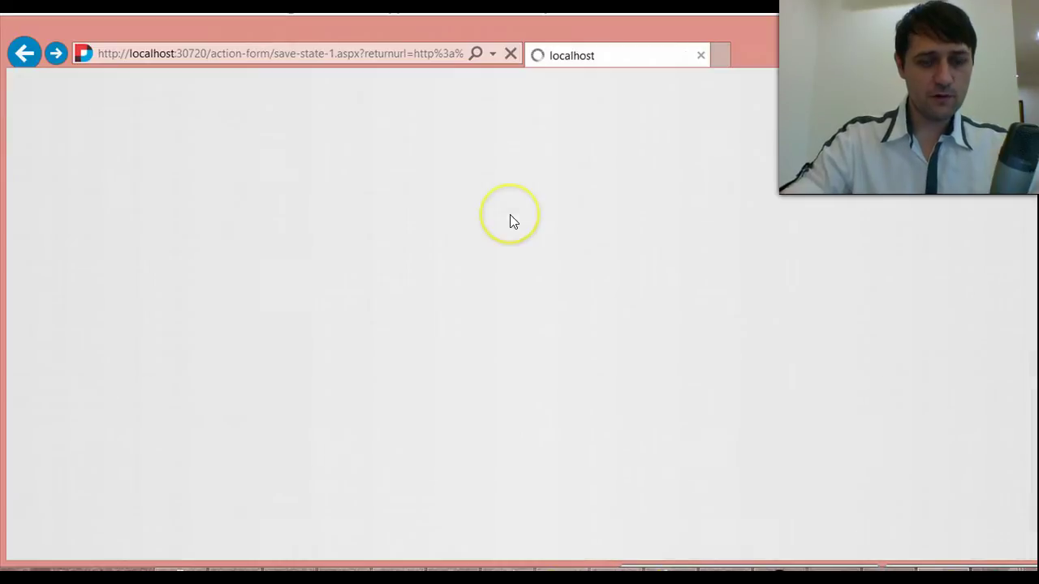
scroll(477, 353, "down", 4)
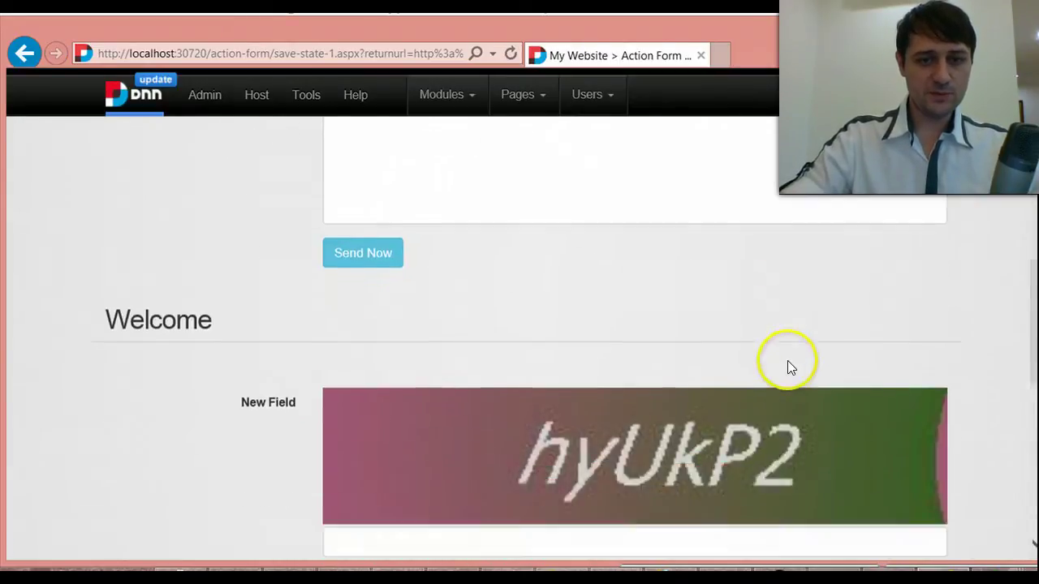
scroll(884, 297, "up", 1)
key("alt+Left")
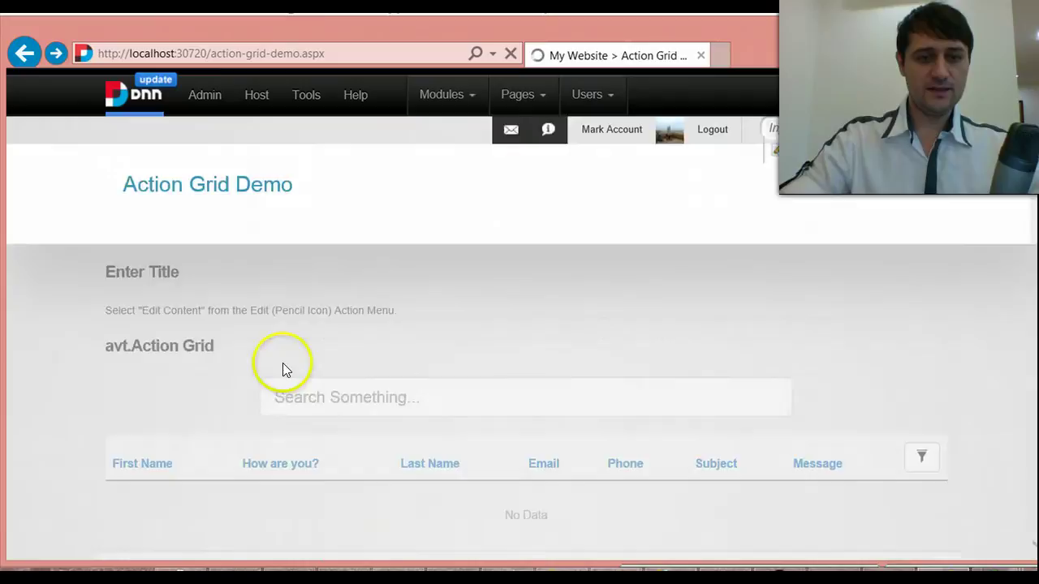
scroll(282, 362, "down", 3)
scroll(449, 320, "up", 1)
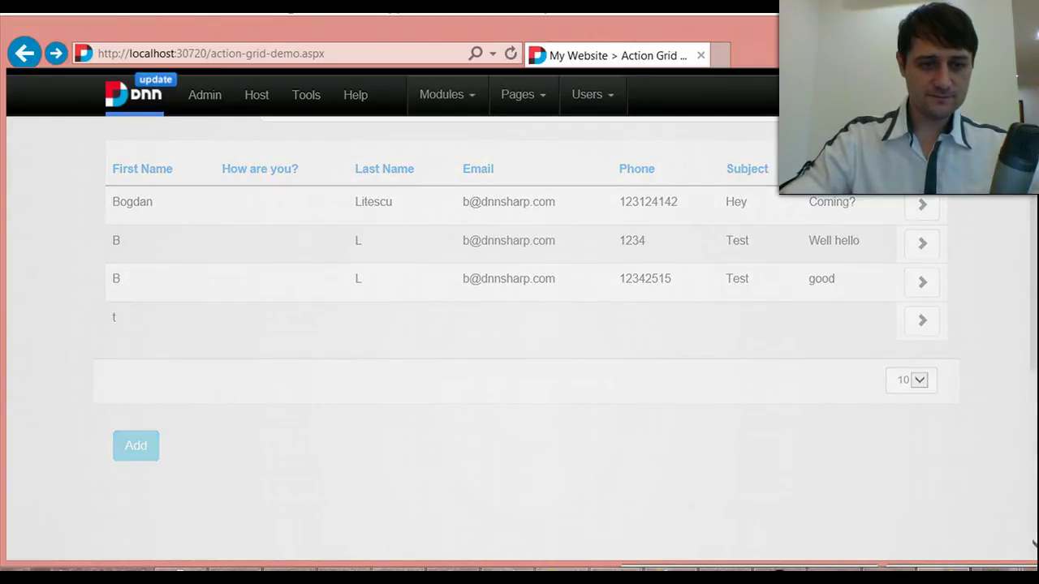
left_click(748, 428)
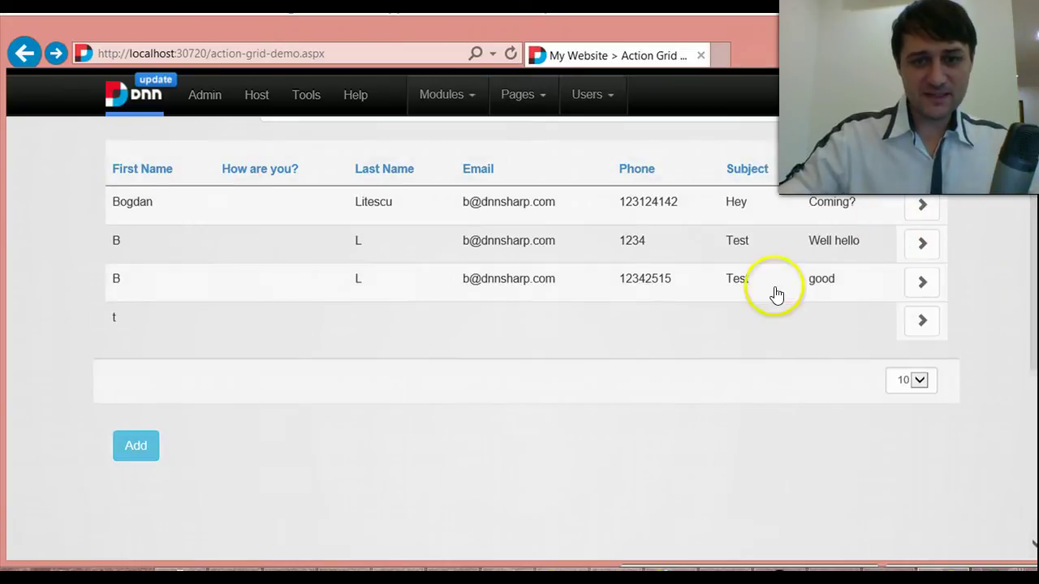
Exit edit mode from the Edit Page control bar so the page reloads.
scroll(853, 187, "up", 2)
mouse_move(909, 94)
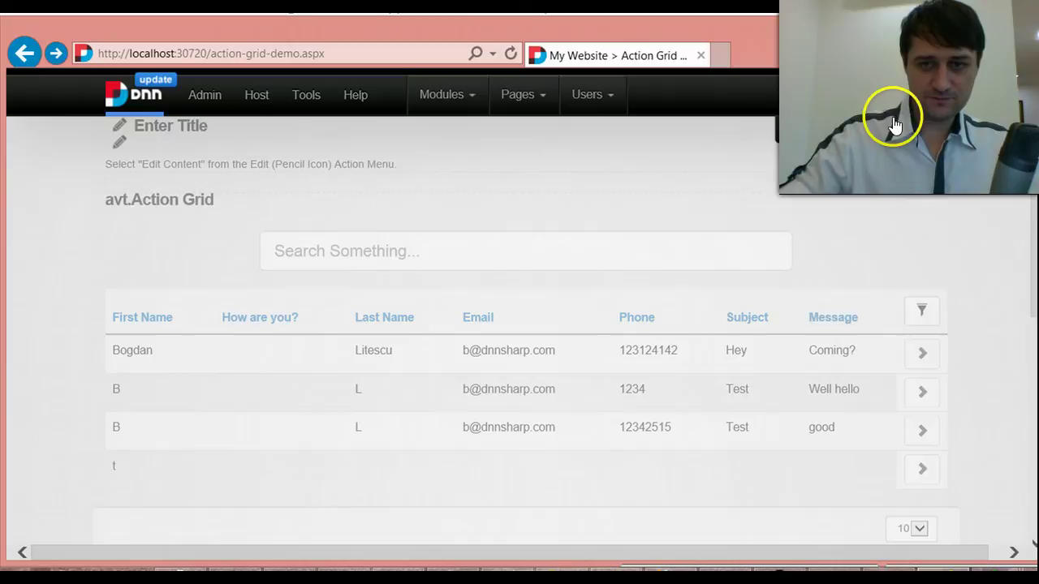
left_click(863, 151)
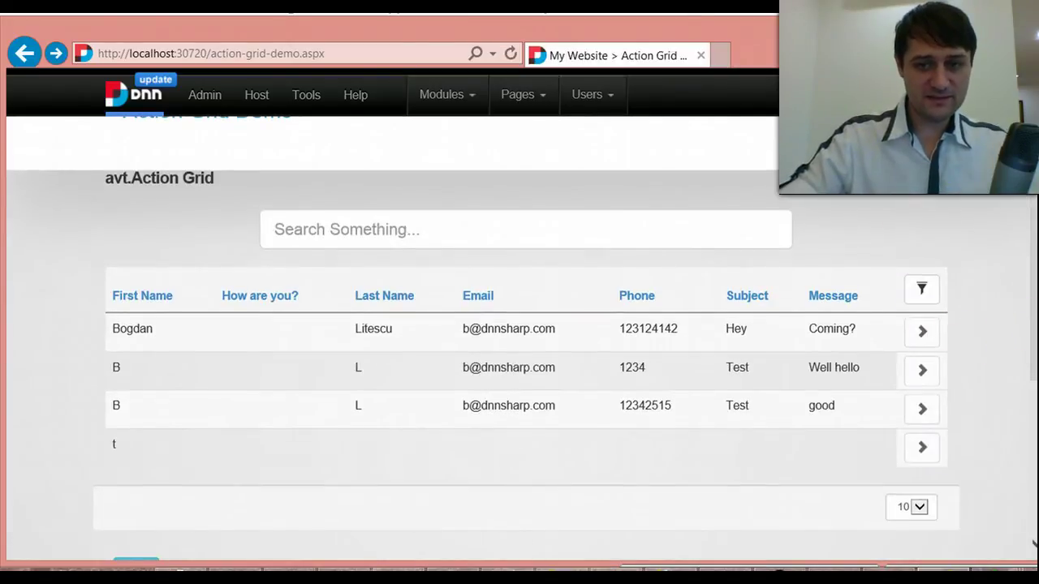
left_click_drag(1036, 292, 613, 324)
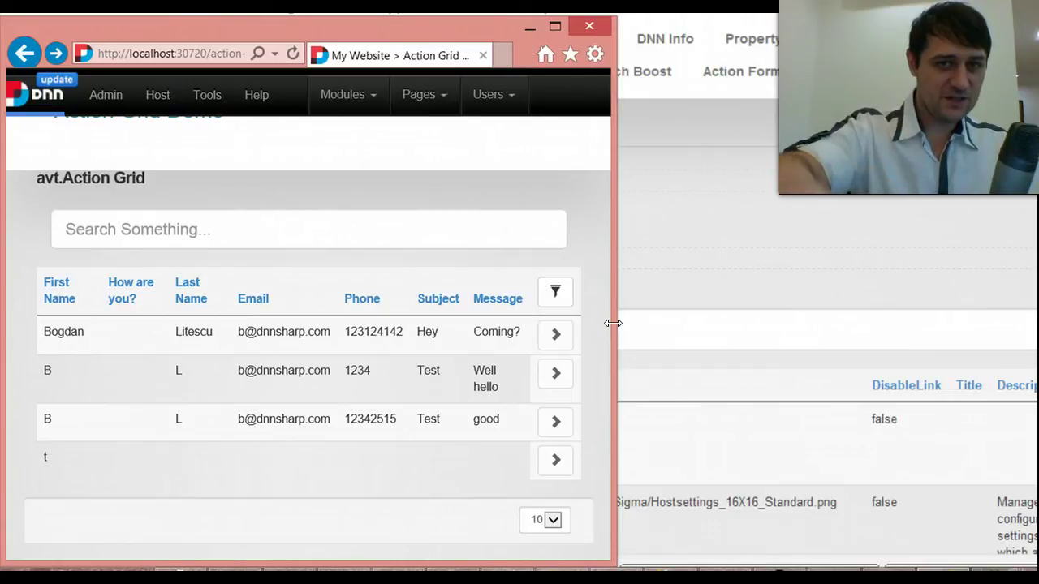
scroll(612, 323, "down", 3)
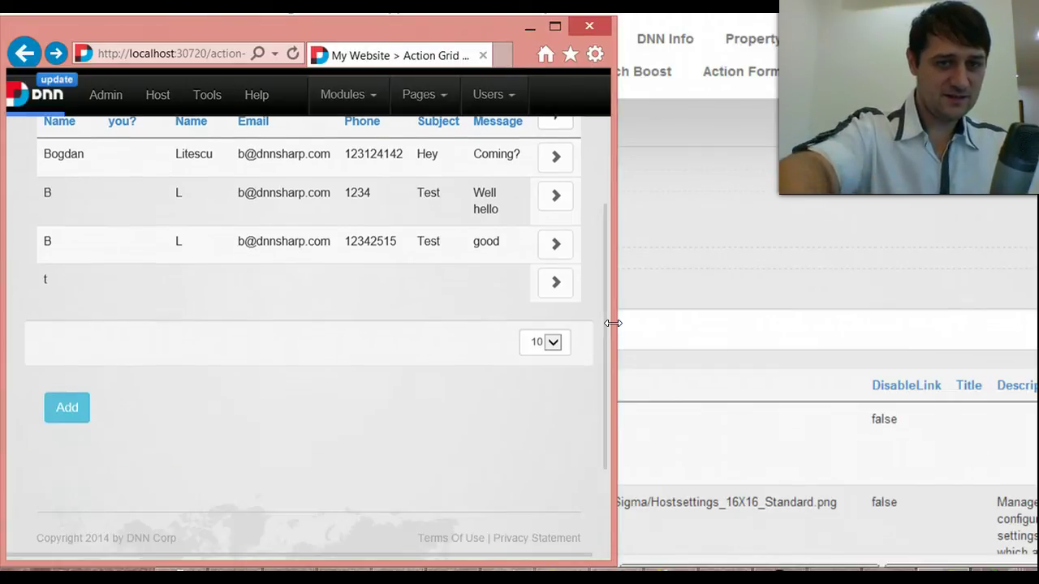
scroll(613, 323, "up", 5)
scroll(613, 323, "down", 2)
scroll(613, 323, "up", 1)
scroll(613, 324, "down", 1)
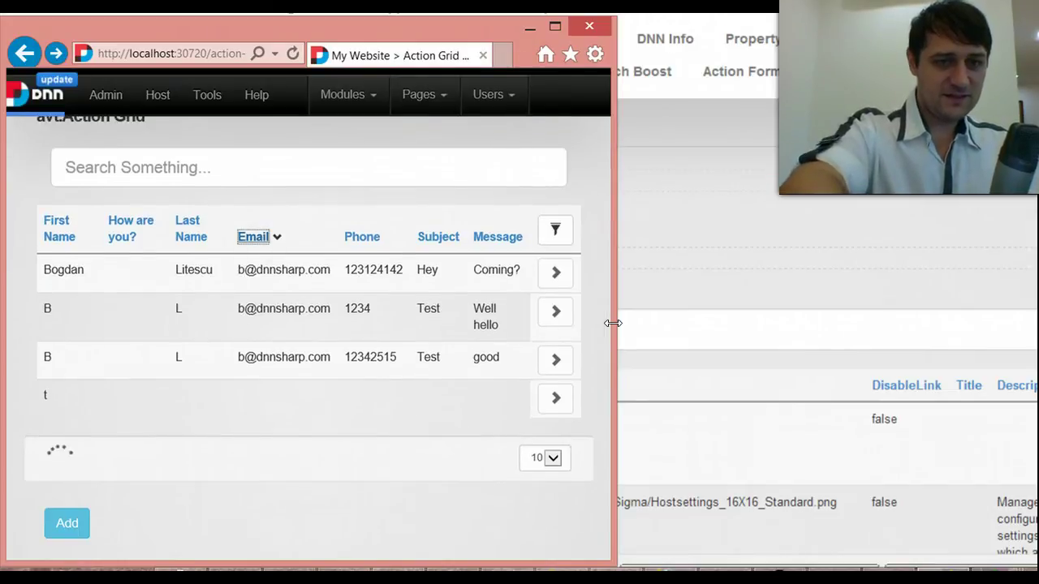
key("Tab")
key("Tab")
key("Tab")
key("Tab")
key("Return")
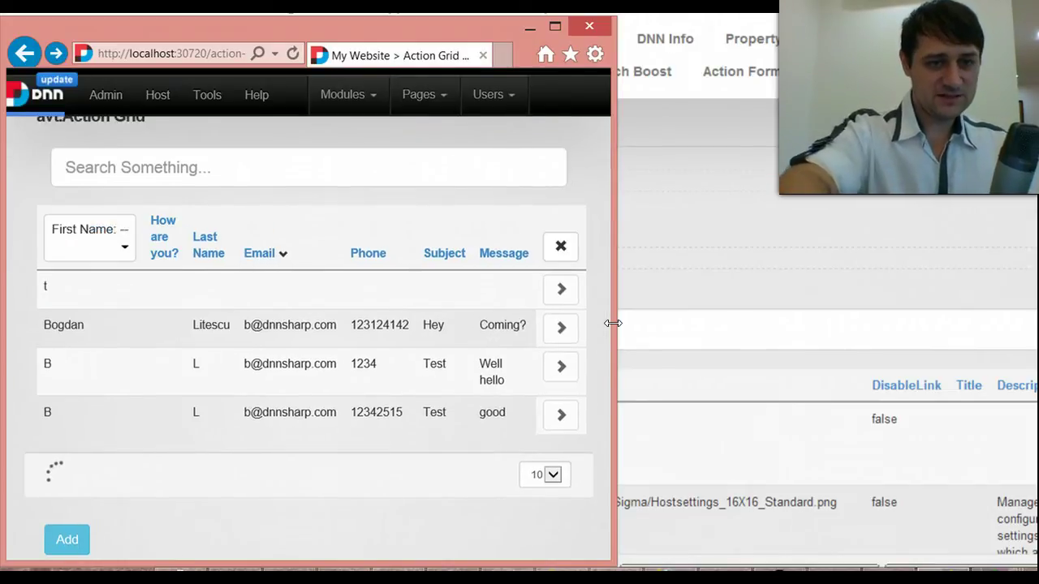
key("Tab")
key("alt+Down")
key("Escape")
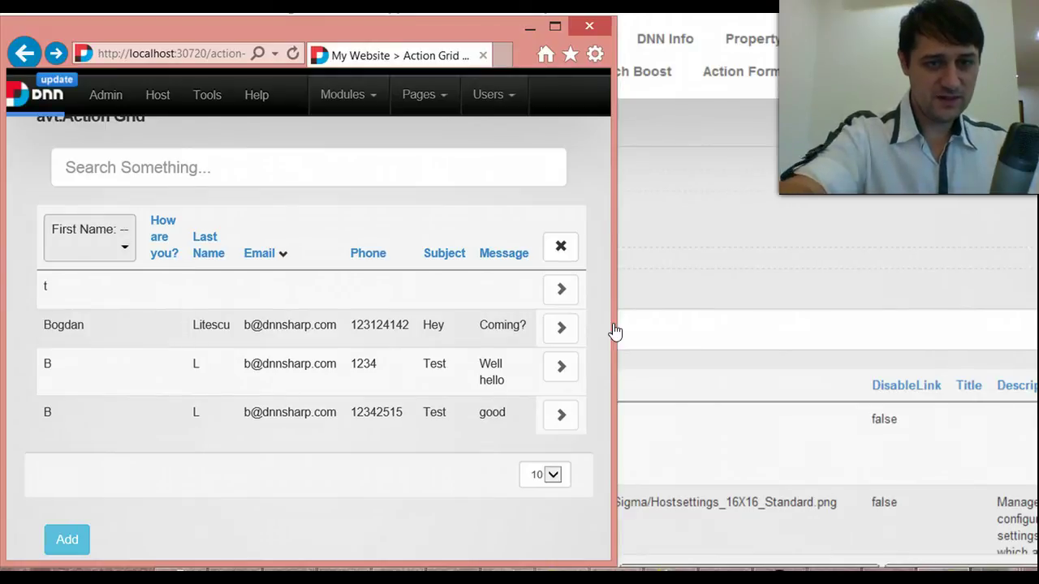
key("Return")
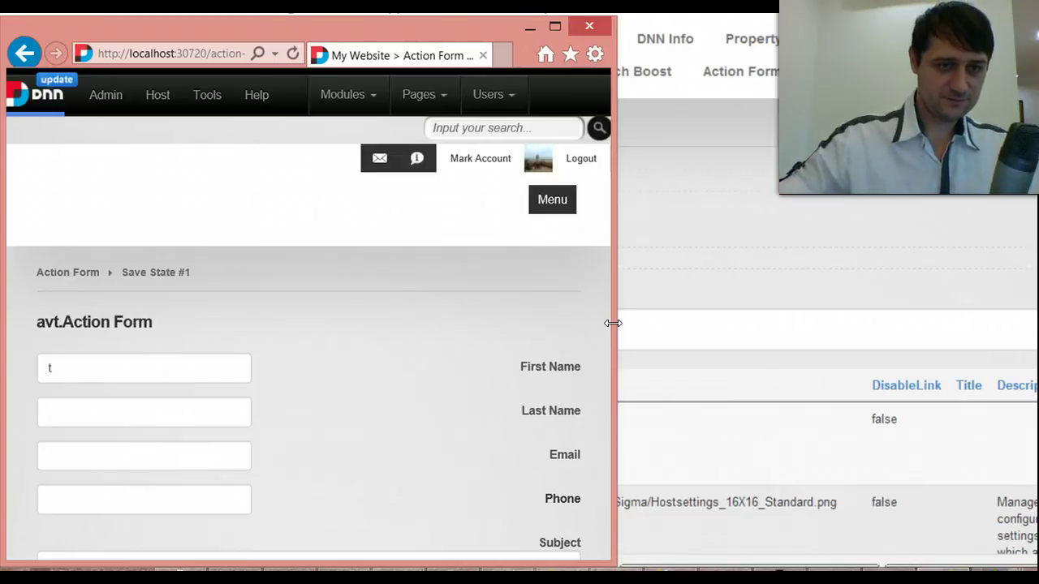
left_click(24, 53)
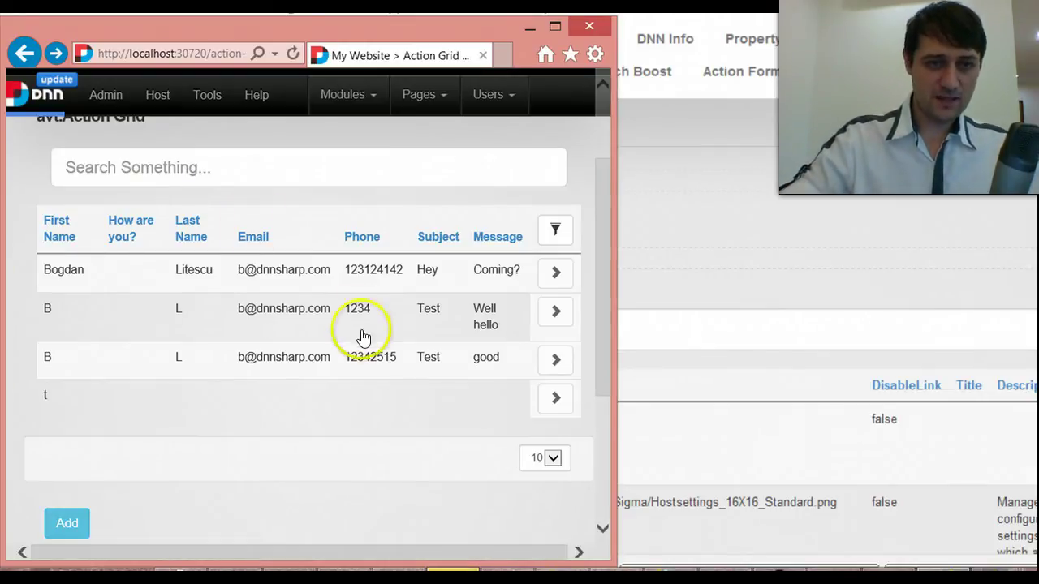
scroll(387, 226, "down", 2)
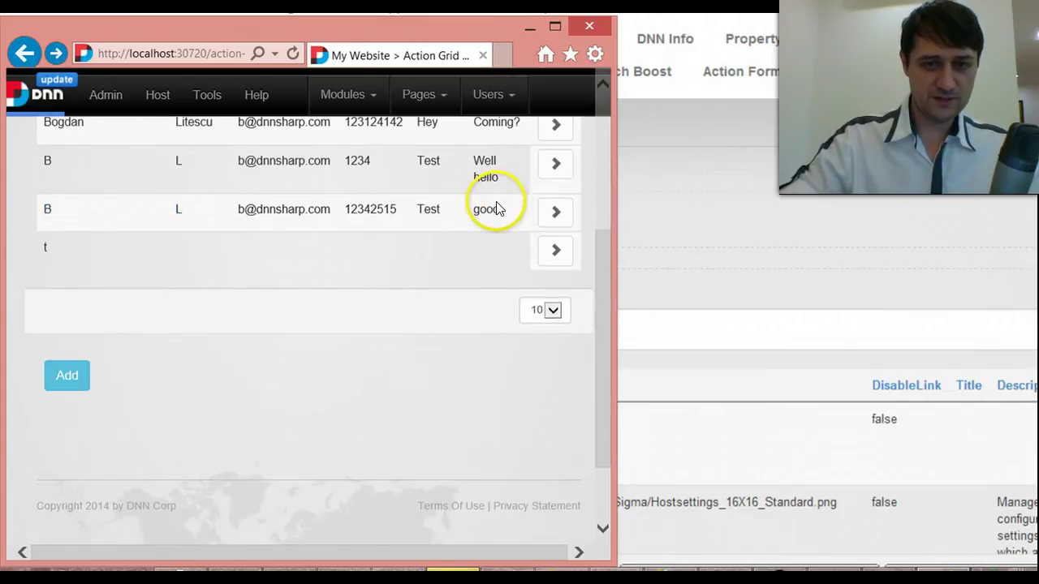
left_click_drag(615, 303, 1029, 312)
scroll(910, 321, "up", 4)
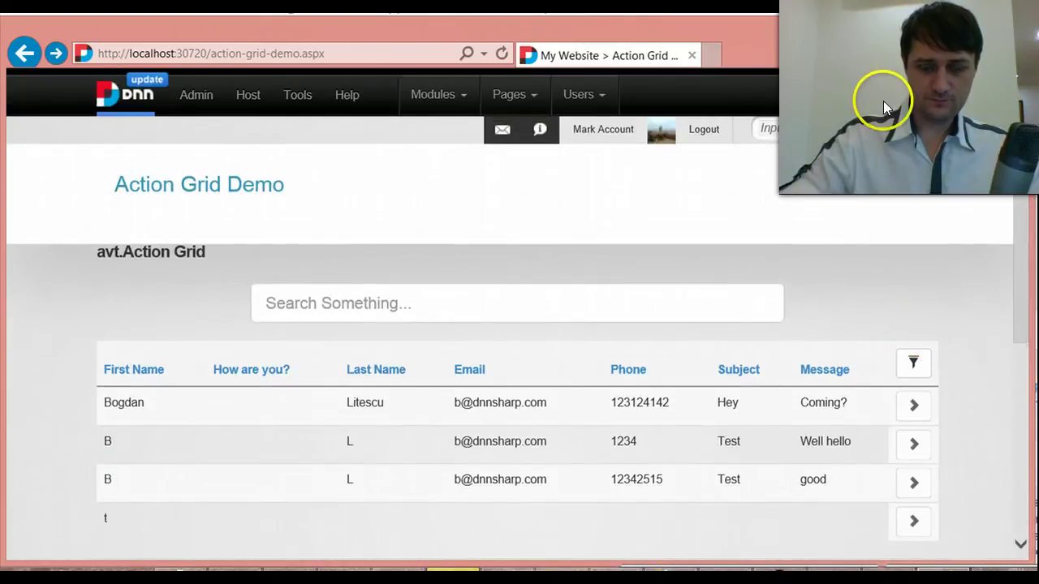
Put the page into Edit mode and choose Manage Grid (full screen) from the Action Grid menu.
mouse_move(865, 144)
left_click(896, 167)
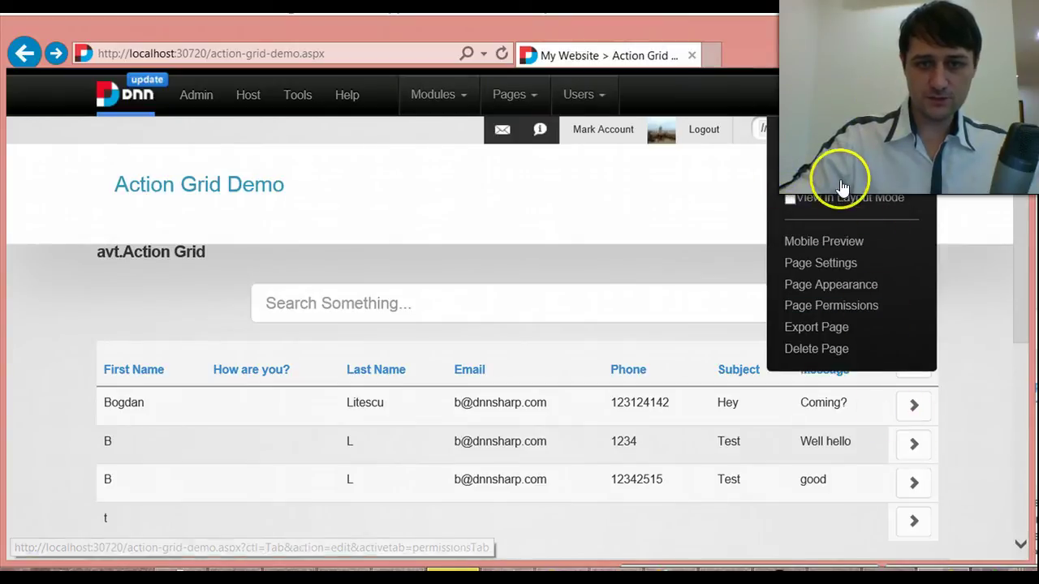
left_click(866, 144)
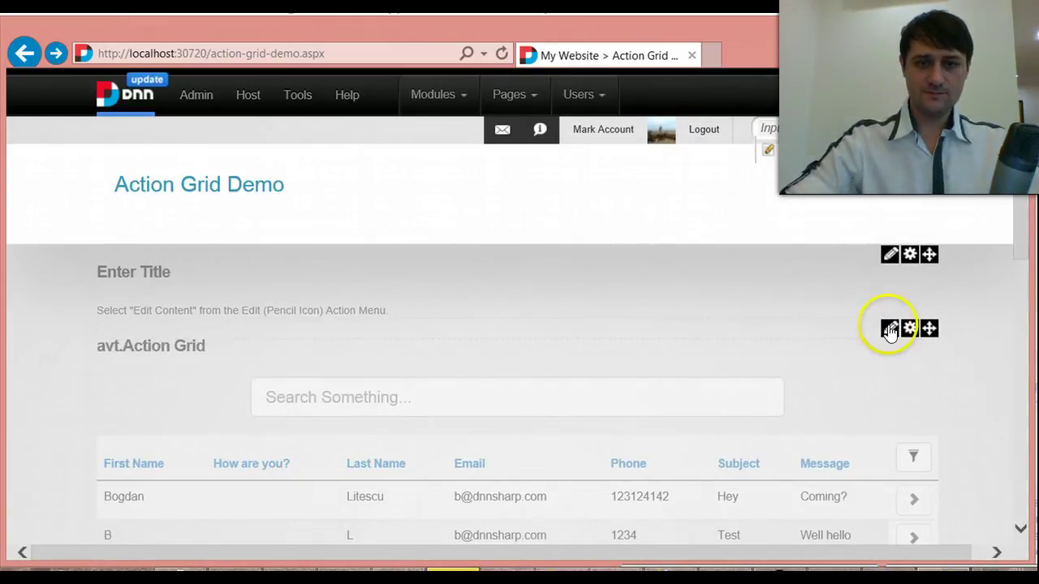
mouse_move(888, 333)
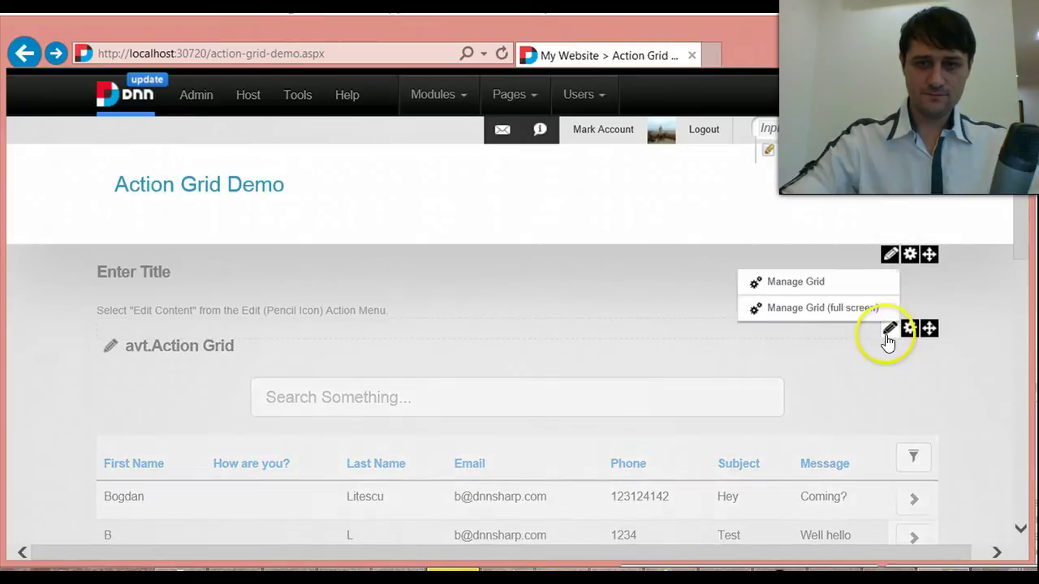
left_click(822, 318)
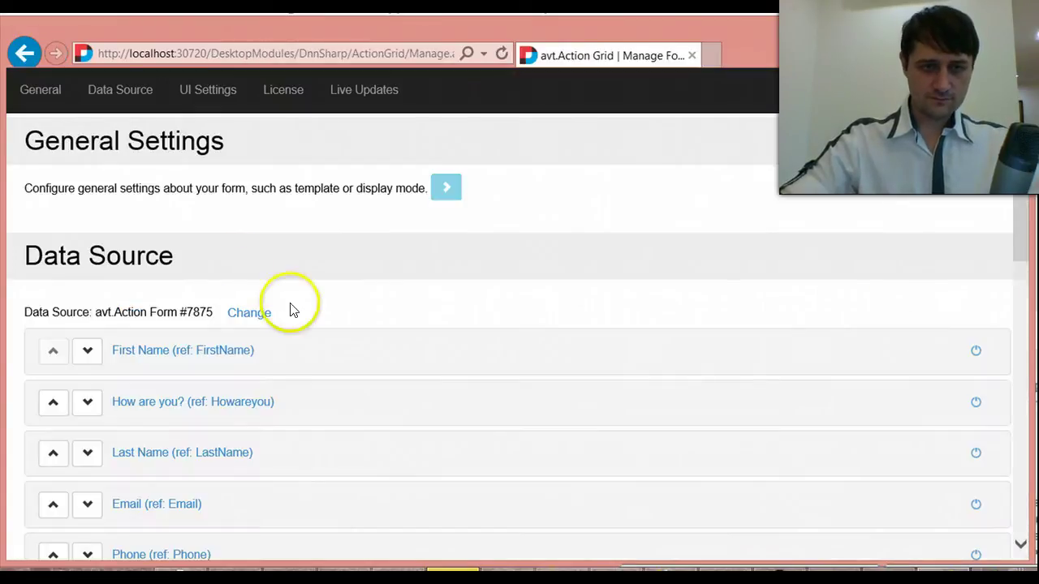
In General Settings, set Default Page Size to 2 and Page Sizes to 2, 5, 10, 20, 40.
left_click(447, 190)
scroll(828, 317, "down", 2)
scroll(310, 292, "up", 2)
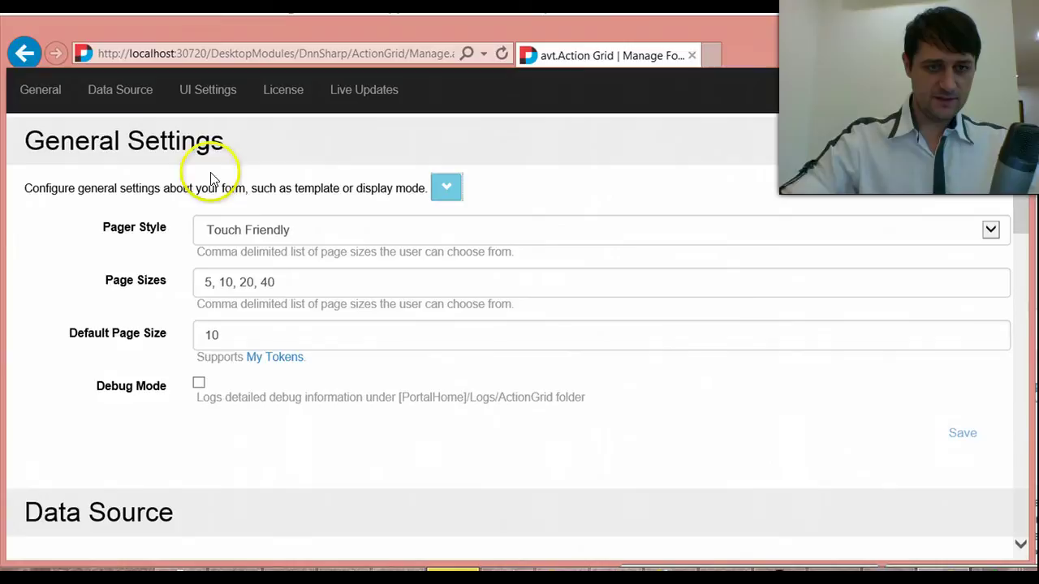
left_click(210, 339)
double_click(209, 338)
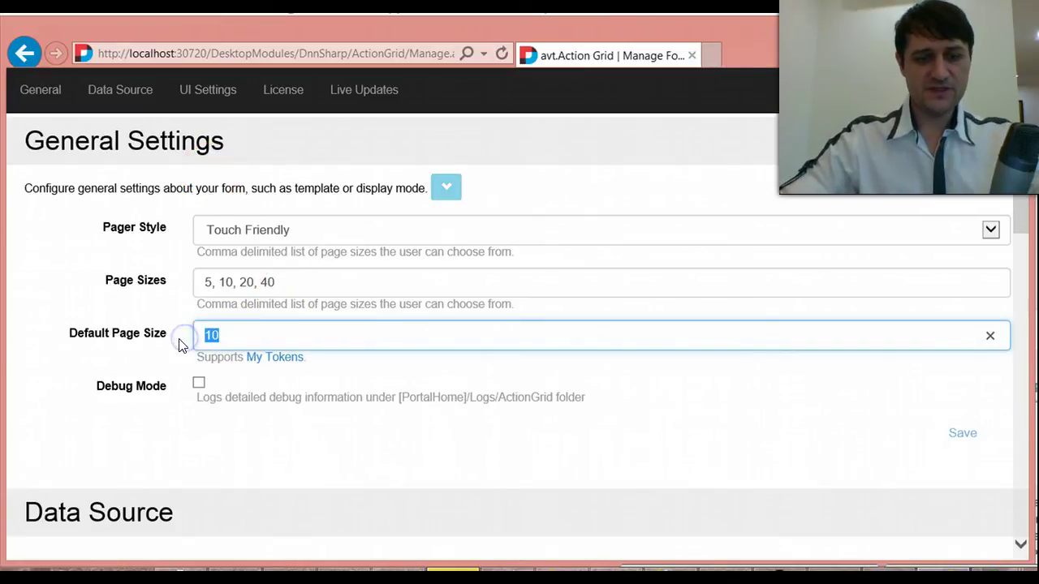
type("2")
left_click(208, 283)
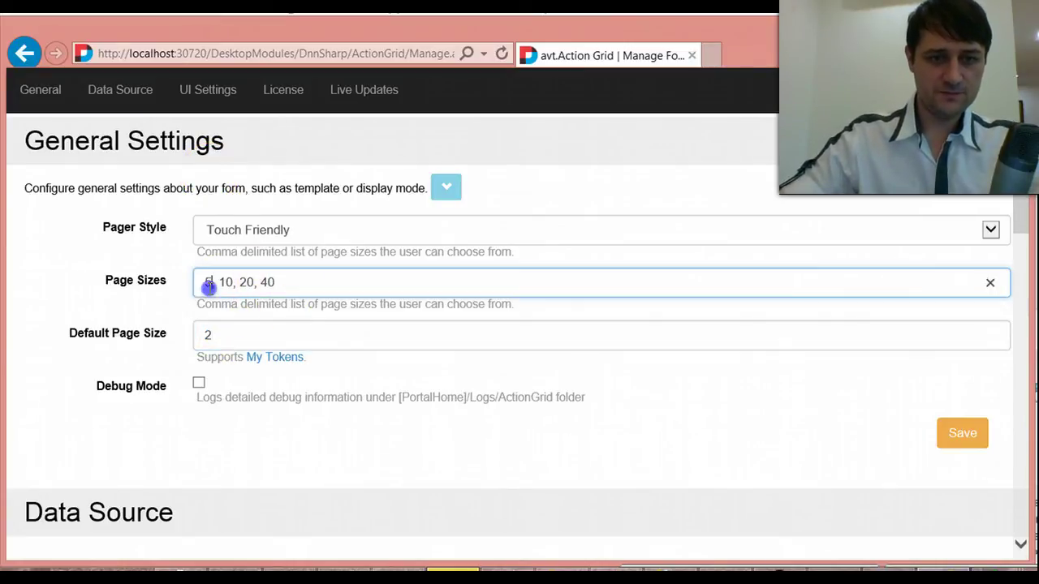
type("2,")
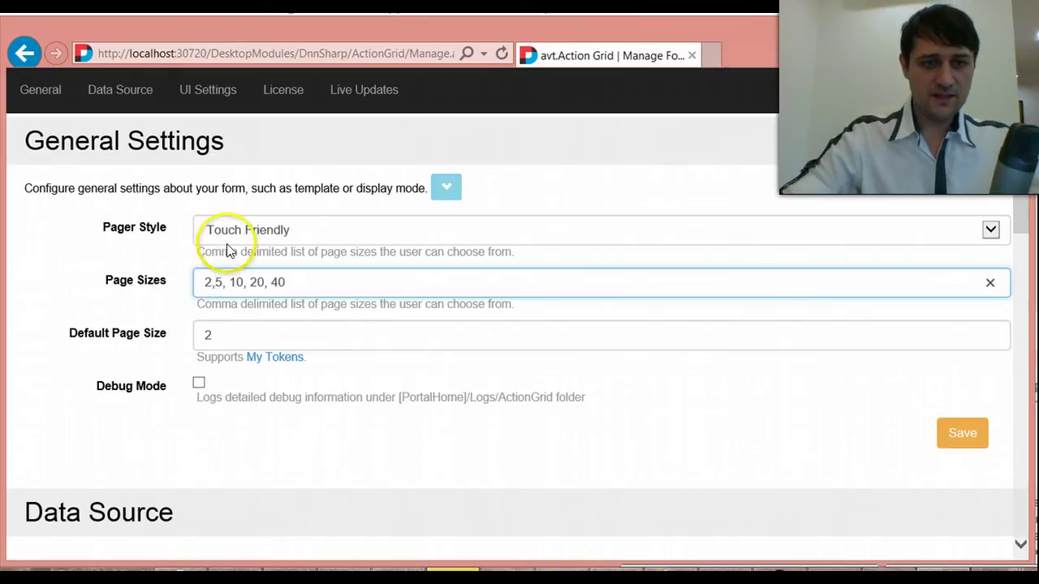
Keep the Touch Friendly pager style and return to the Action Grid Demo page.
left_click(226, 233)
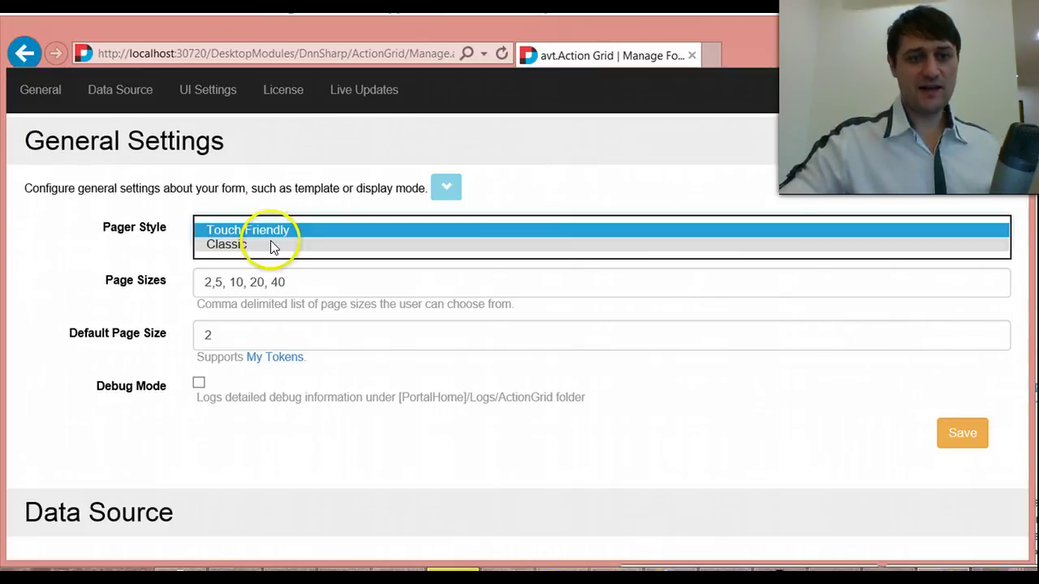
left_click(833, 127)
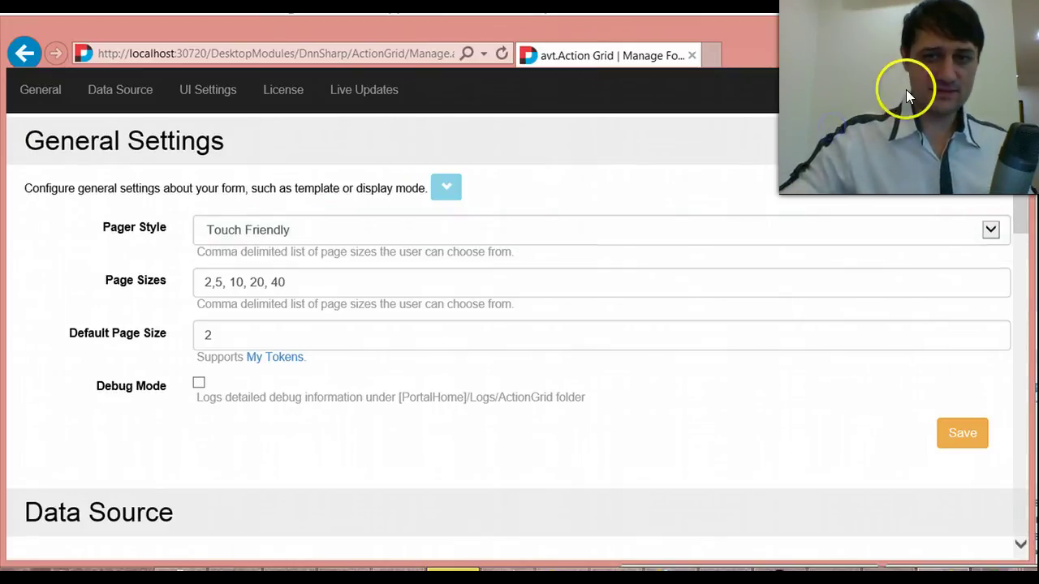
left_click(946, 108)
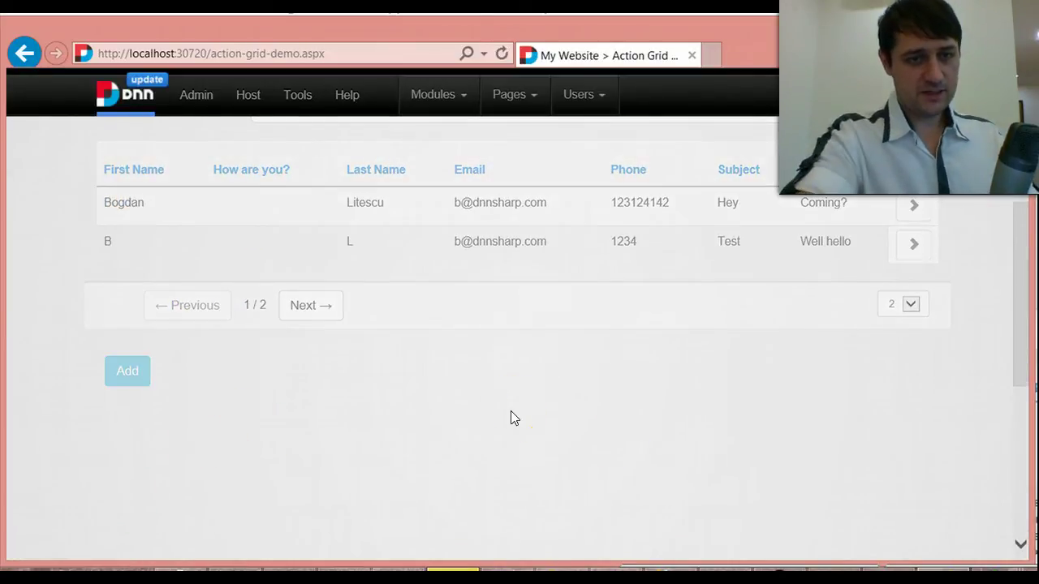
Narrow the browser to preview the grid, move to page 2 of 2, then widen it again.
left_click(729, 266)
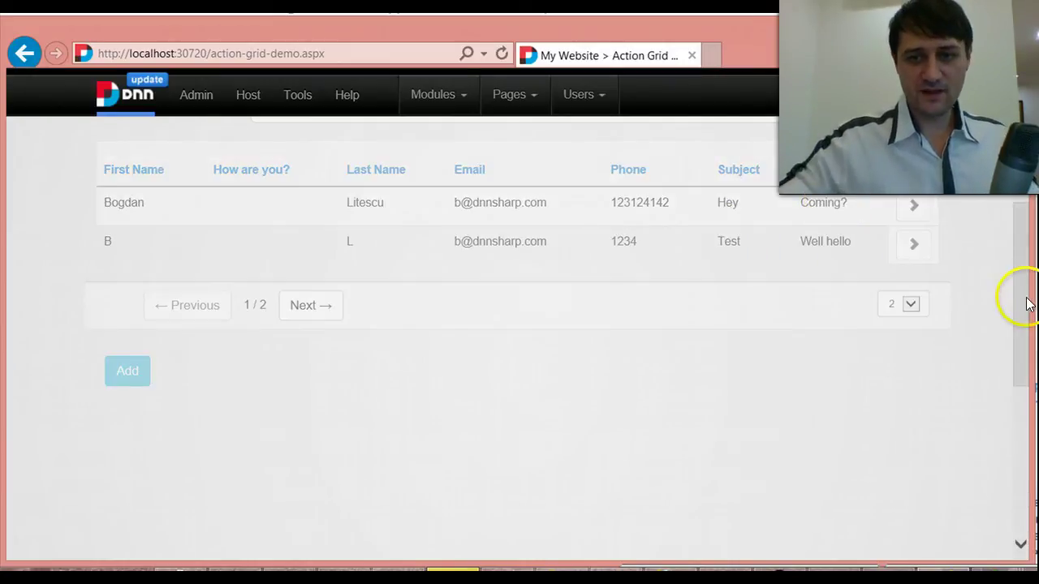
left_click_drag(1030, 294, 332, 297)
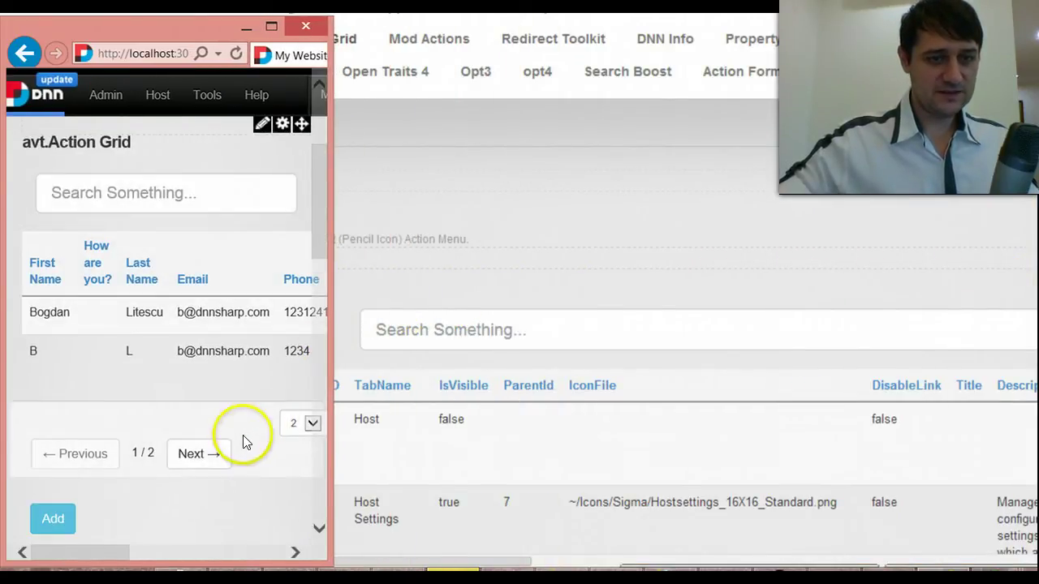
left_click(219, 452)
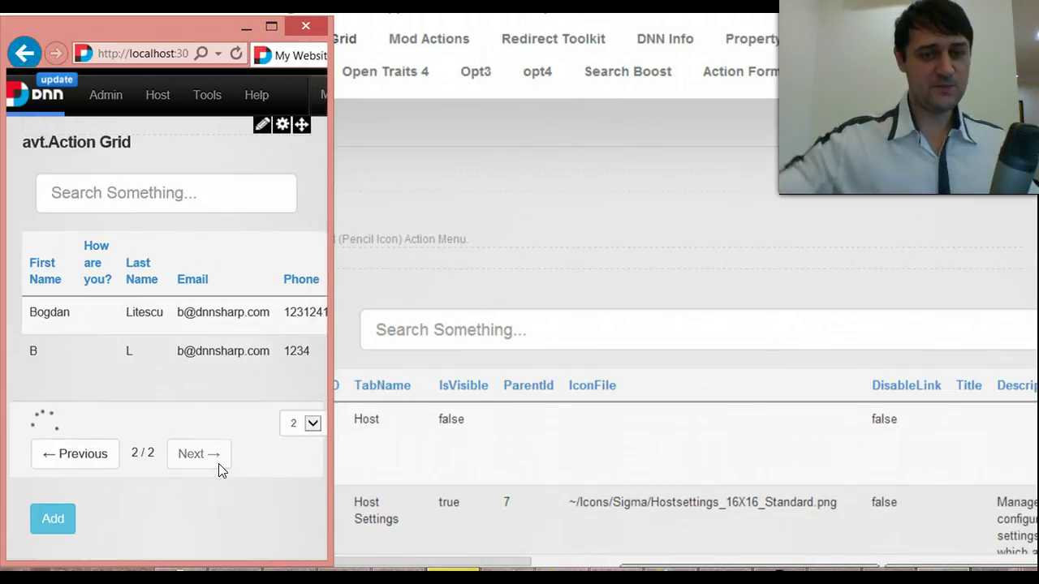
left_click_drag(334, 289, 1025, 286)
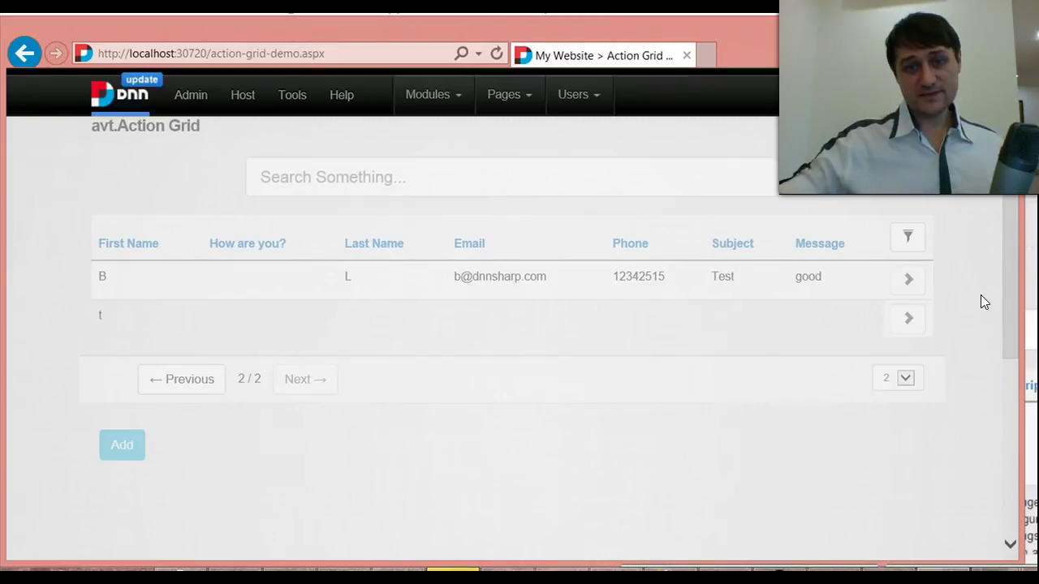
scroll(893, 290, "up", 1)
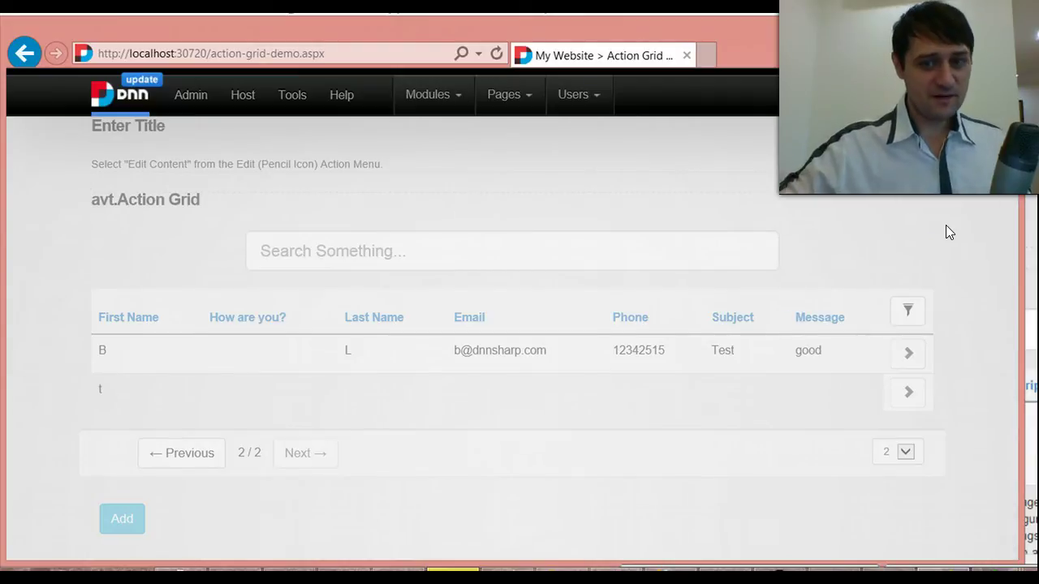
left_click(893, 198)
Open Manage Grid (full screen) and change the data source type to SQL Query.
mouse_move(885, 197)
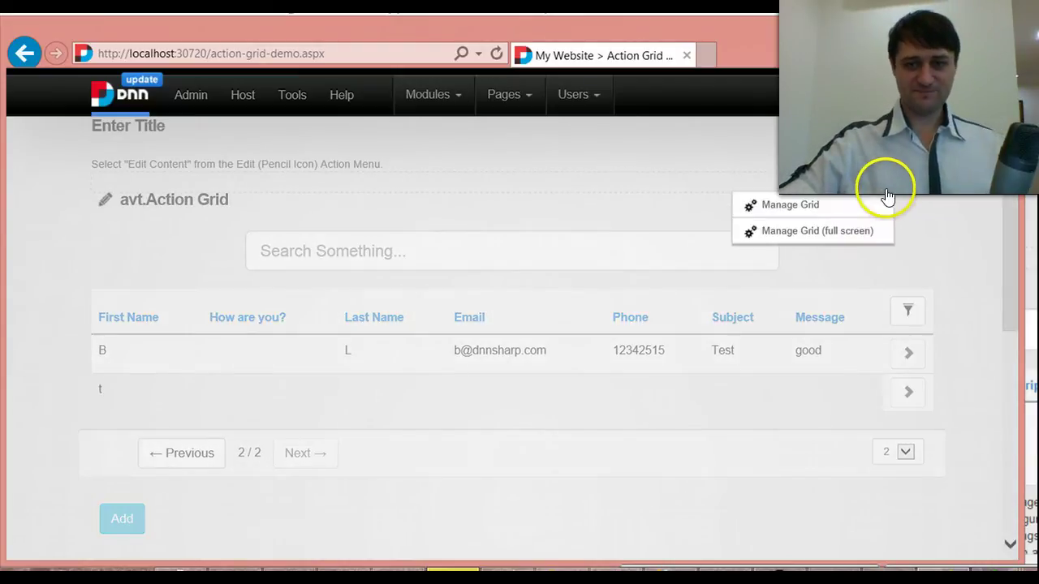
left_click(859, 228)
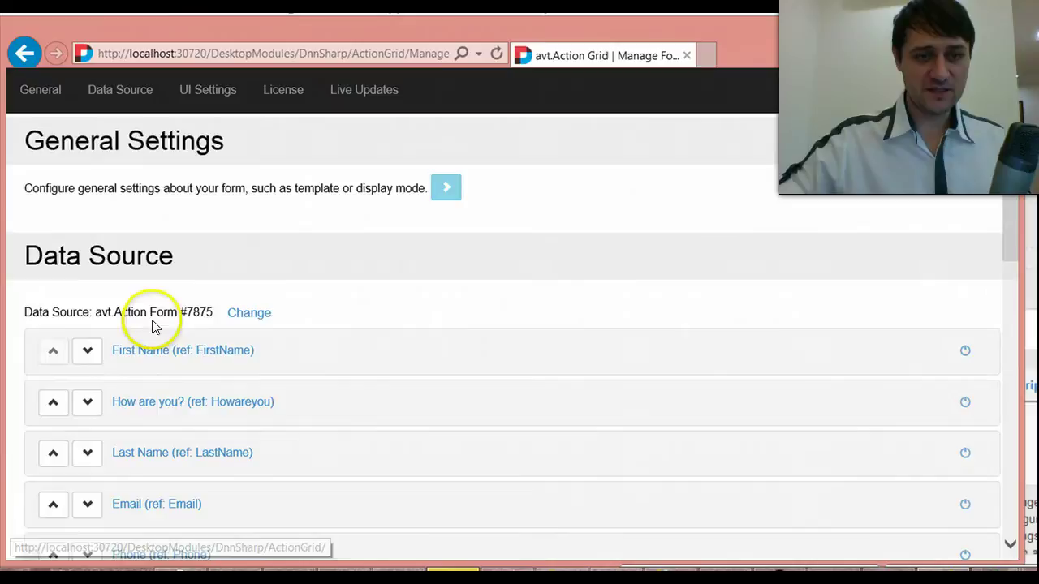
left_click(268, 319)
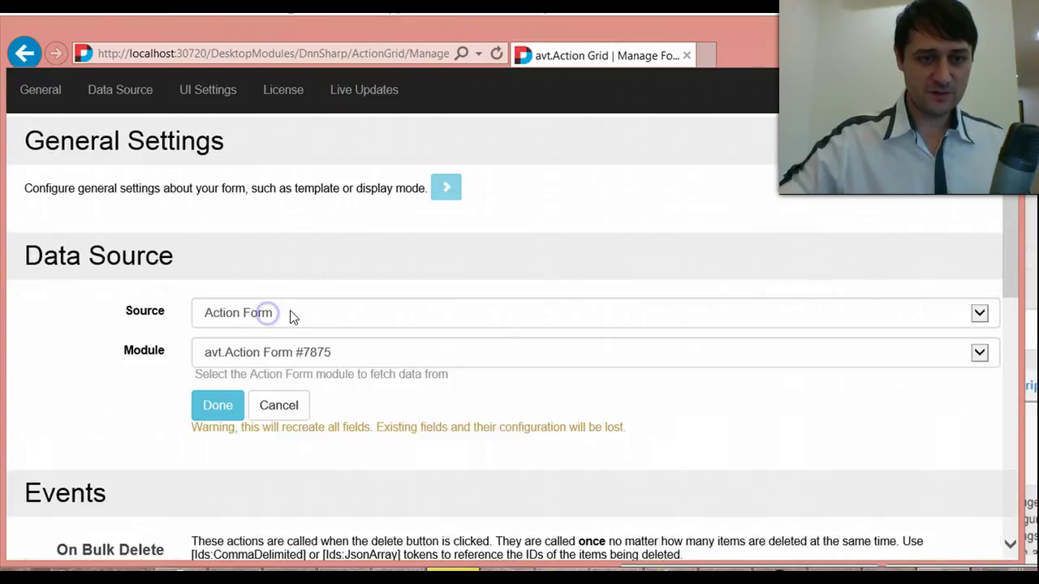
left_click(280, 318)
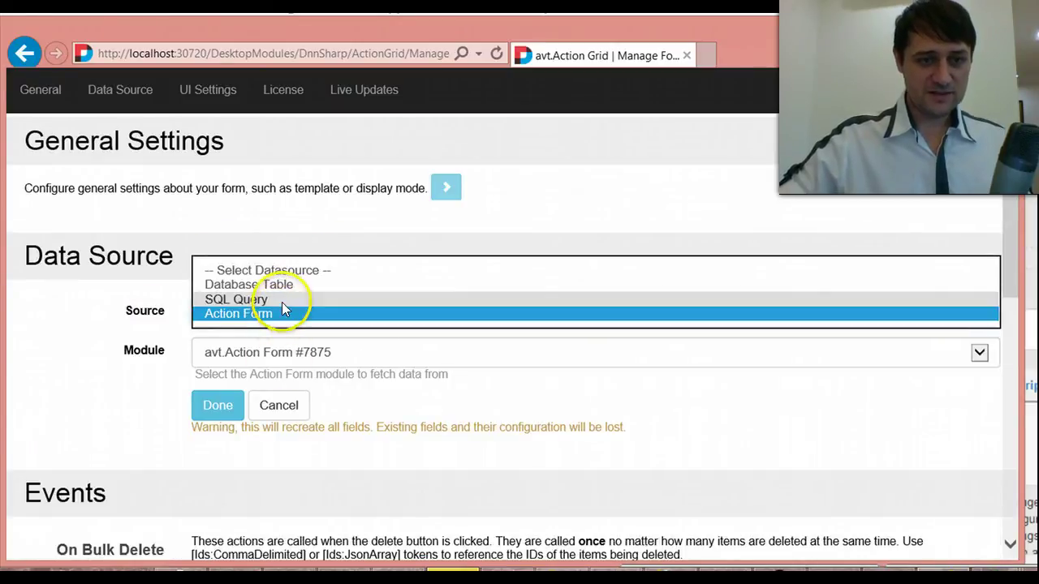
left_click(282, 301)
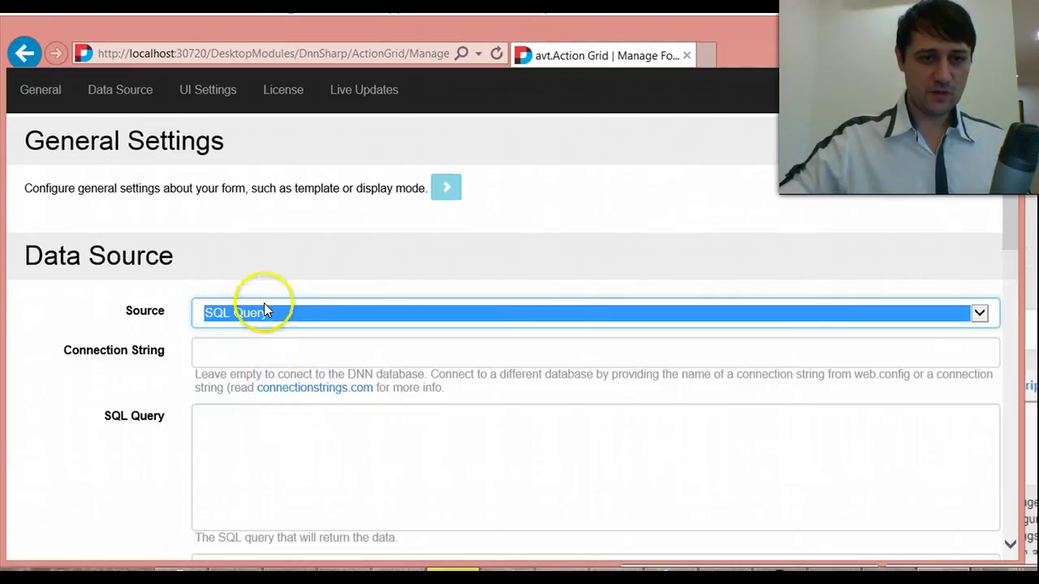
left_click(274, 311)
left_click(284, 313)
Enter the query: select UserId, DsiplayName, Email from Users where UserId > 1.
left_click(278, 425)
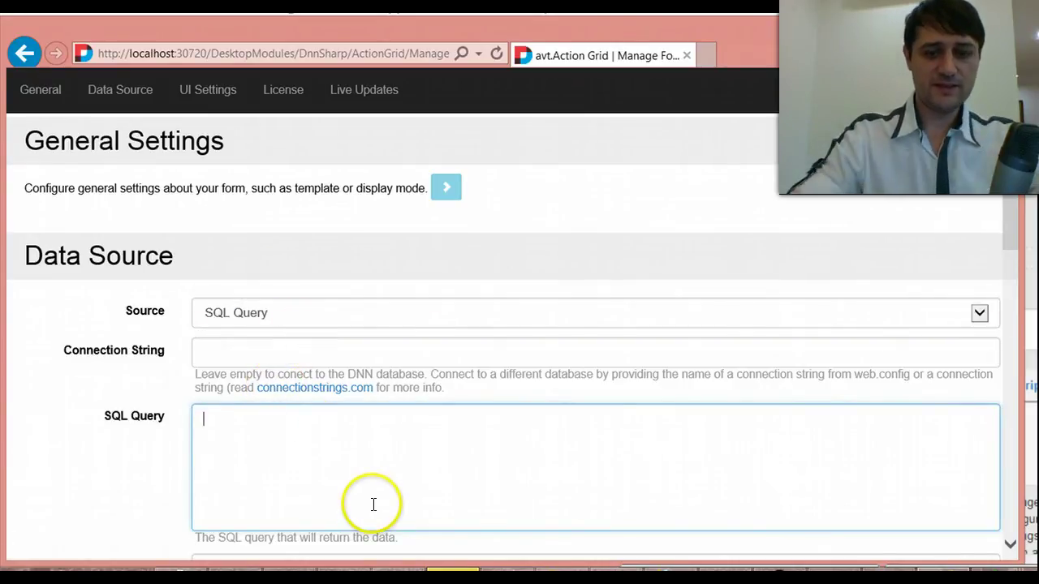
type("select User")
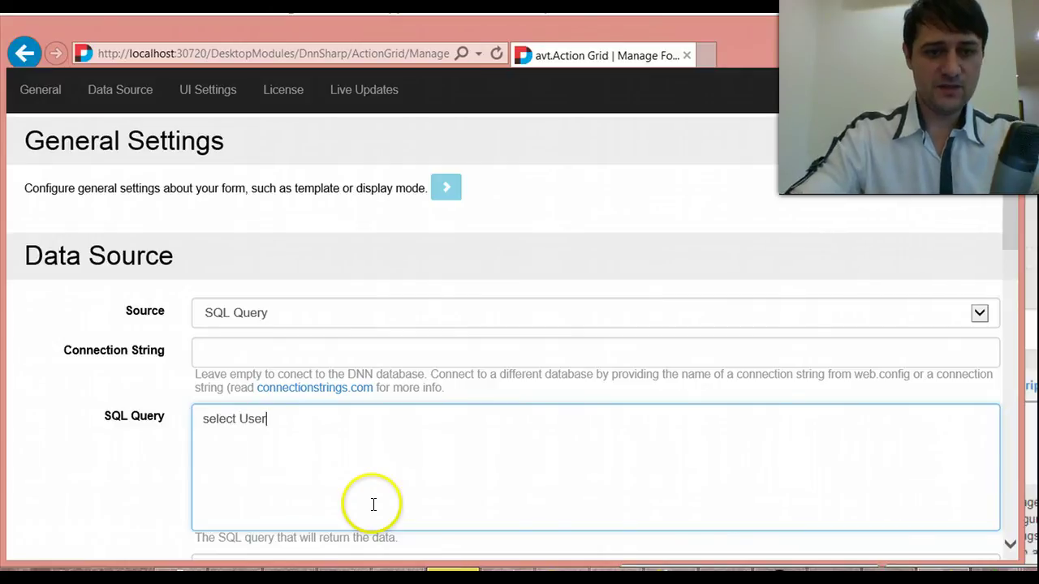
type("Id,")
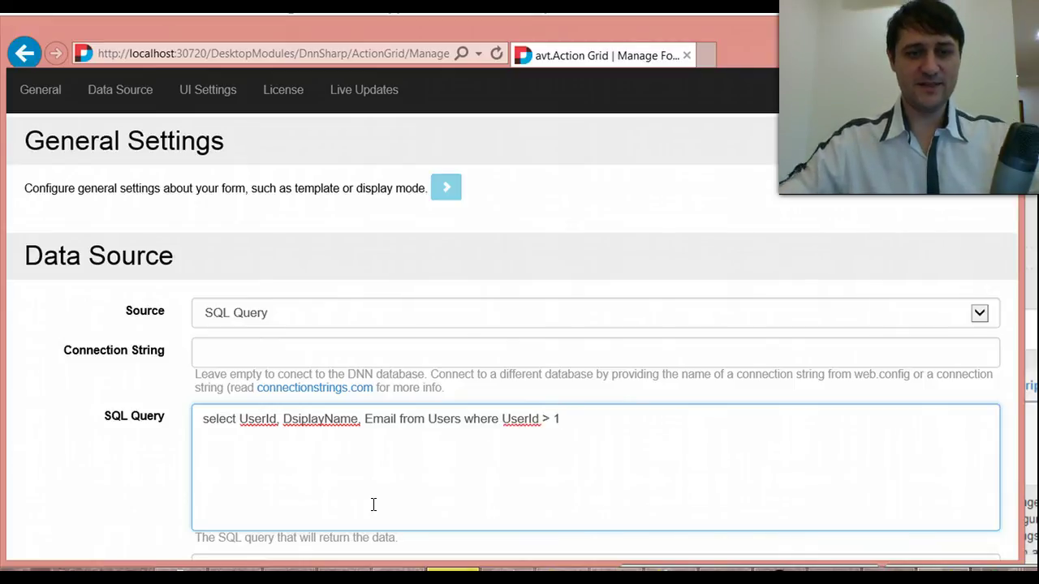
scroll(374, 505, "down", 1)
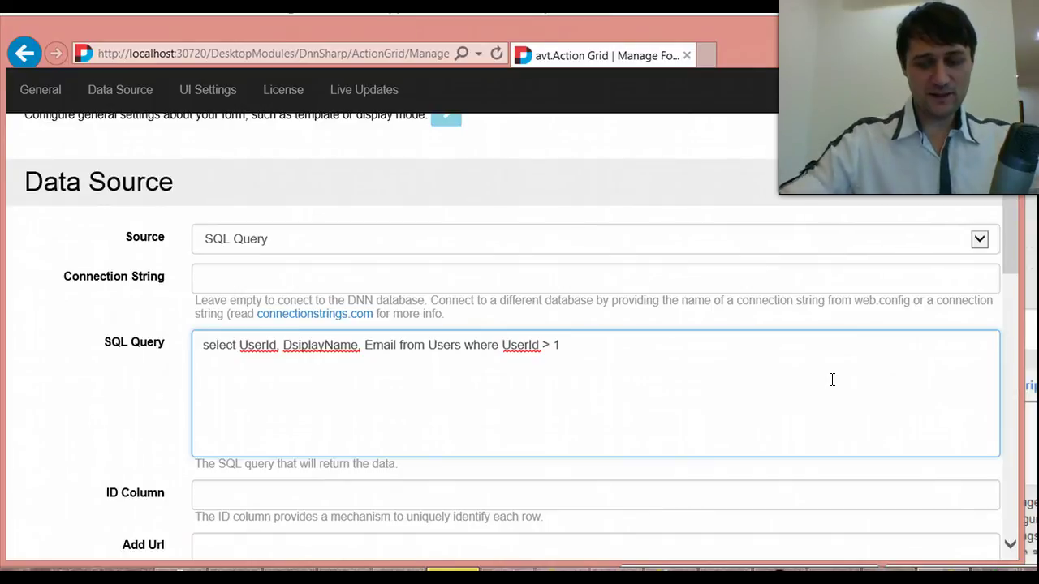
type("l")
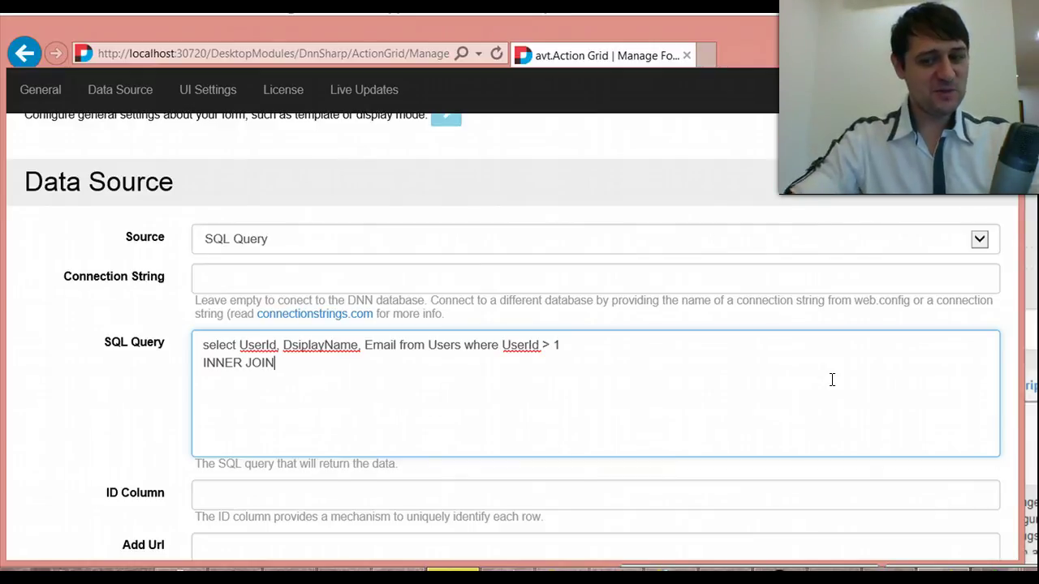
left_click(880, 302)
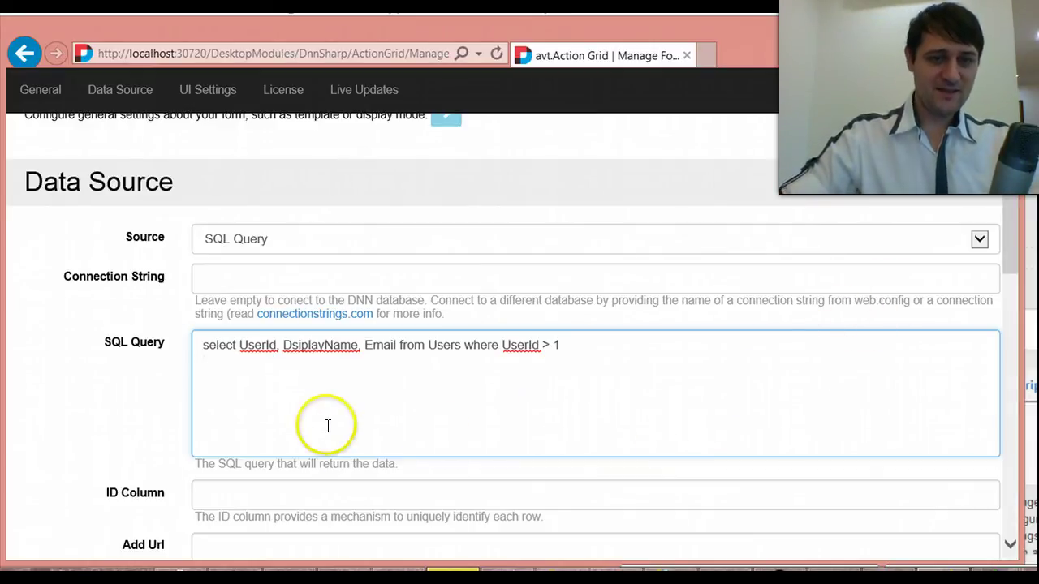
Set UserId as the ID column for the SQL query source.
left_click(309, 488)
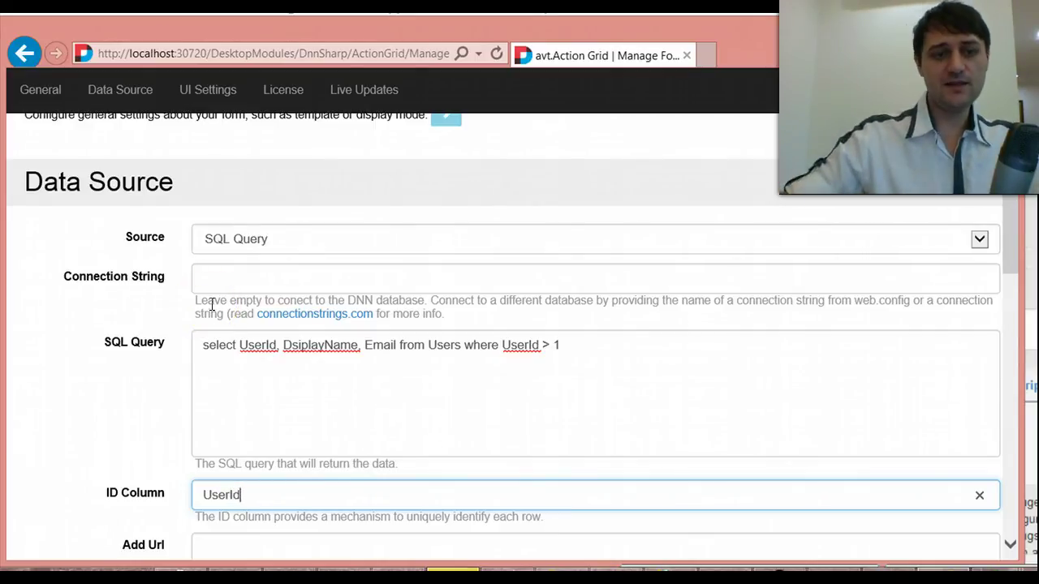
left_click(467, 384)
scroll(325, 412, "down", 2)
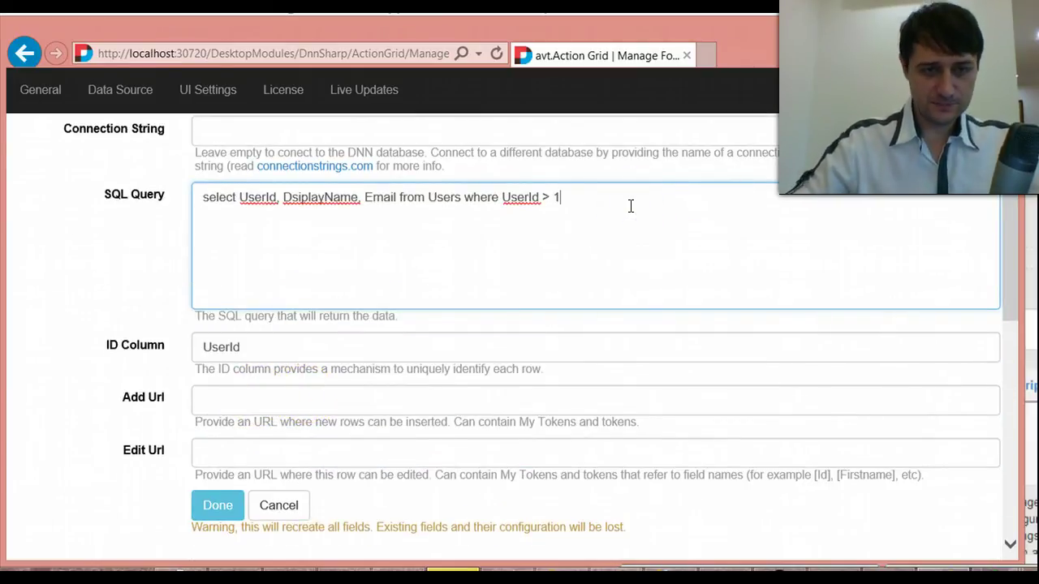
left_click(380, 396)
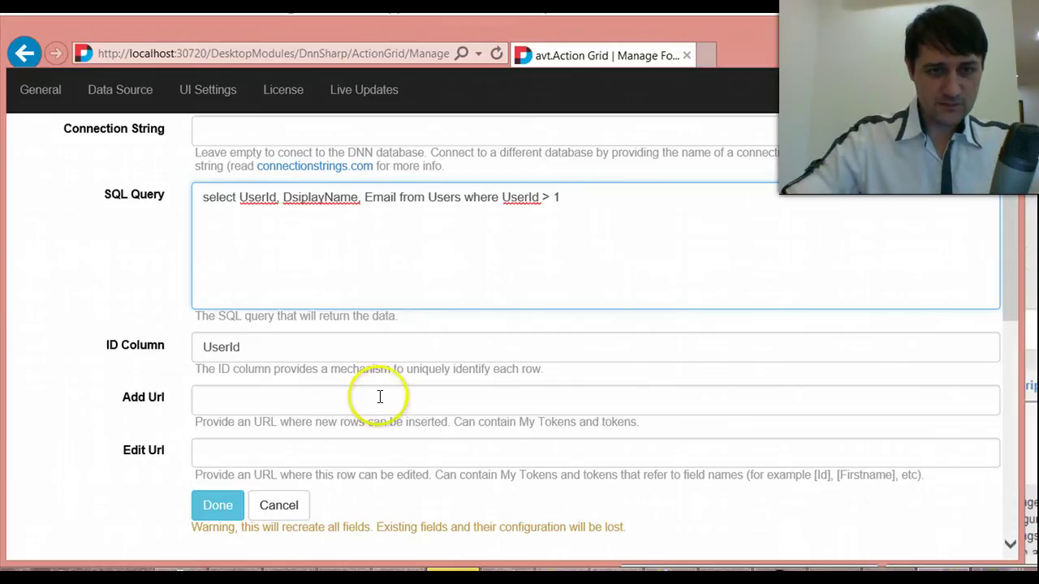
left_click(379, 398)
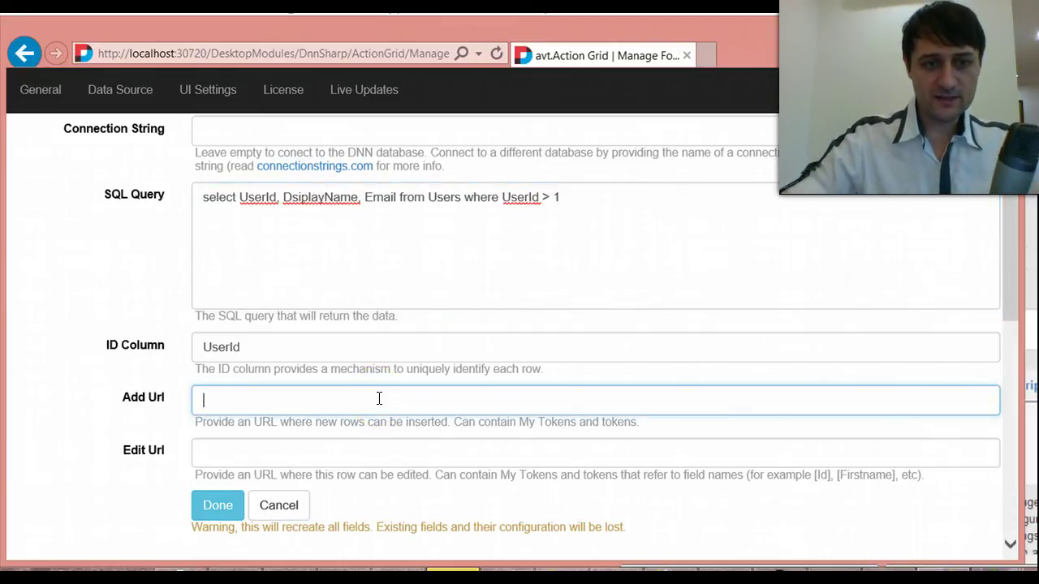
left_click(676, 239)
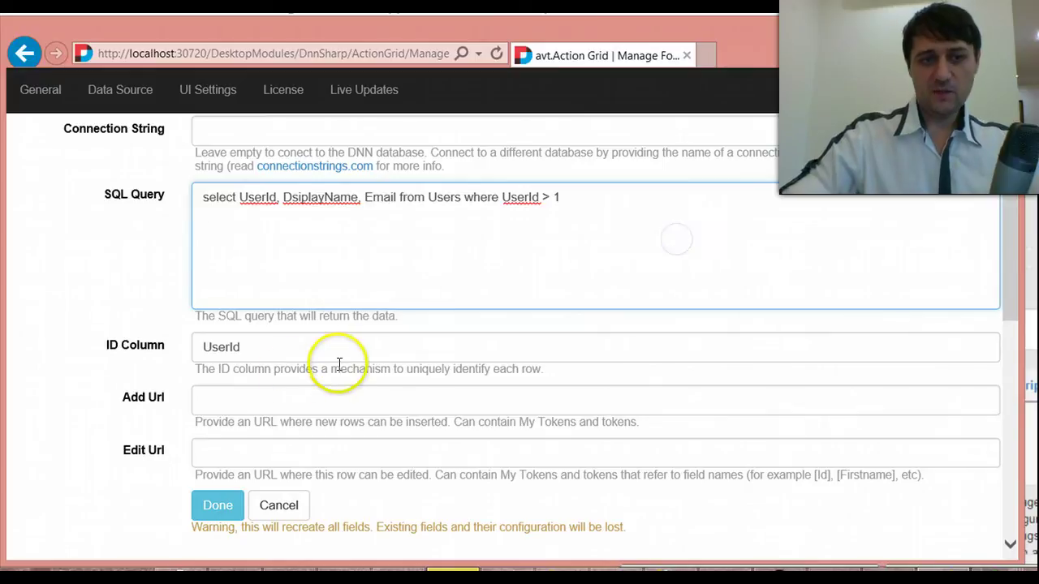
left_click(126, 412)
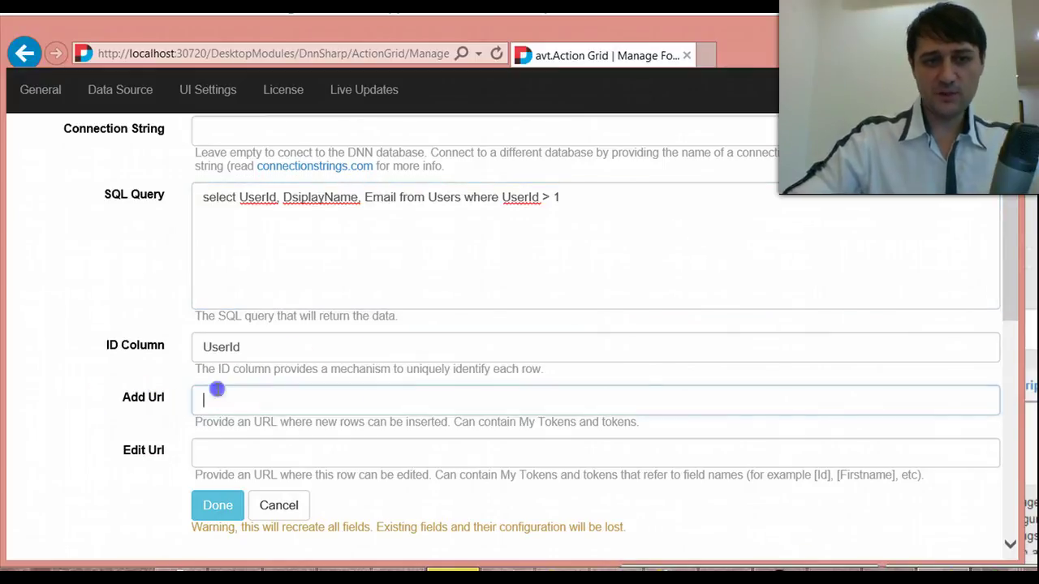
left_click(154, 409)
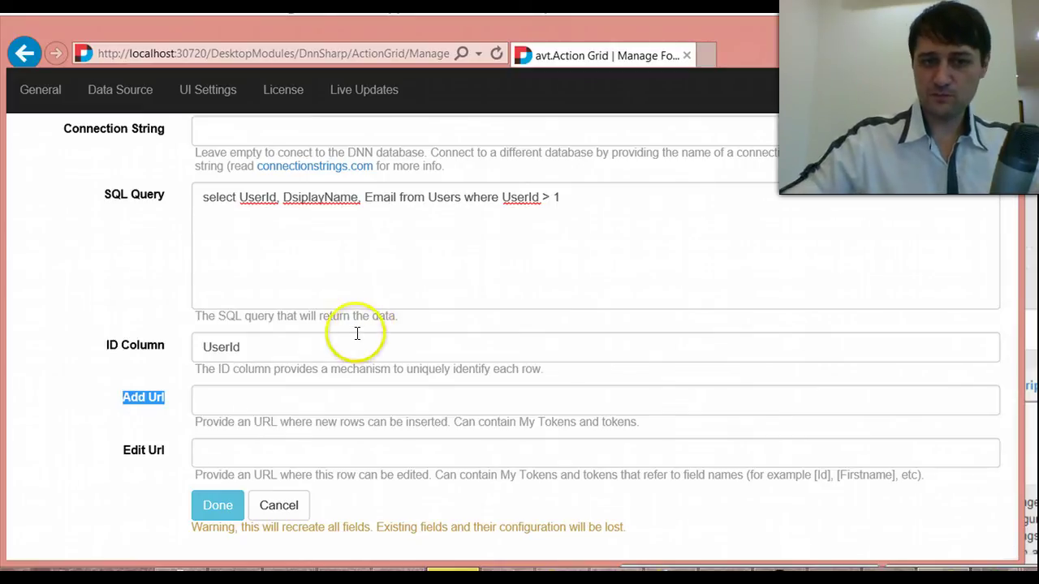
Leave Add Url and Edit Url empty and apply, loading fields UserId, DisplayName and Email.
left_click(305, 399)
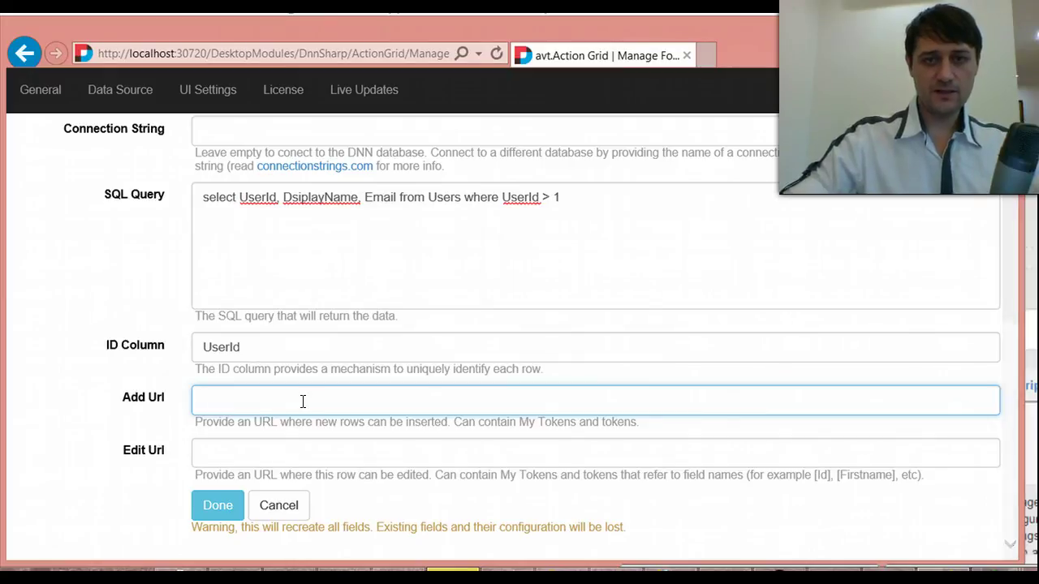
left_click(336, 446)
scroll(329, 406, "down", 1)
left_click(314, 326)
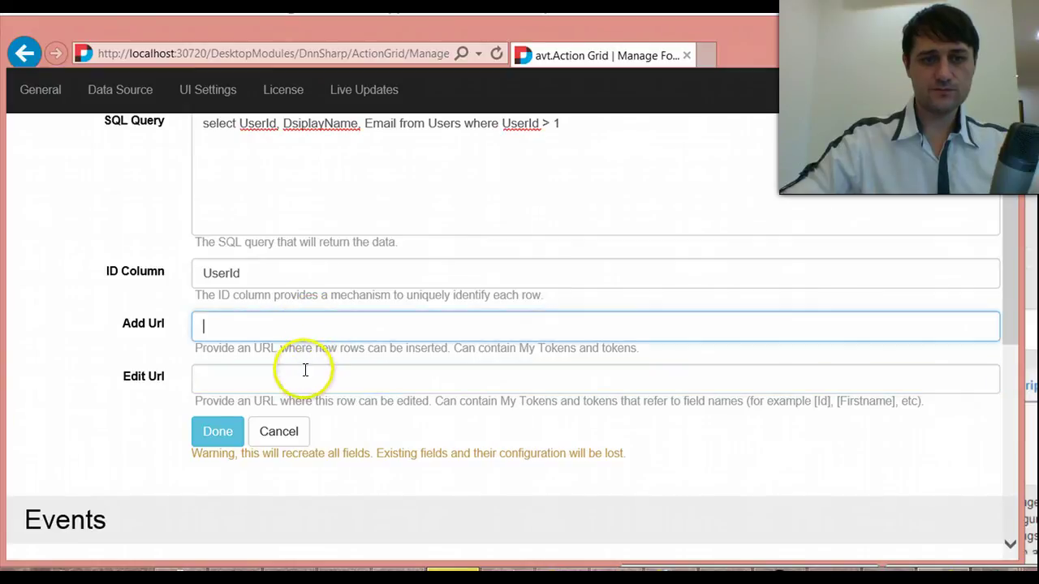
left_click(220, 431)
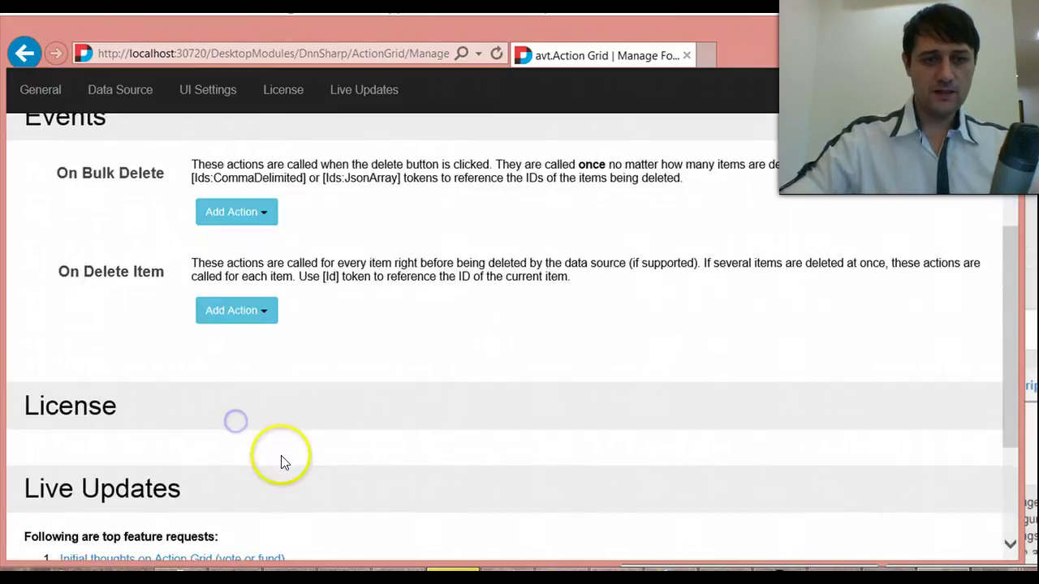
scroll(259, 446, "up", 2)
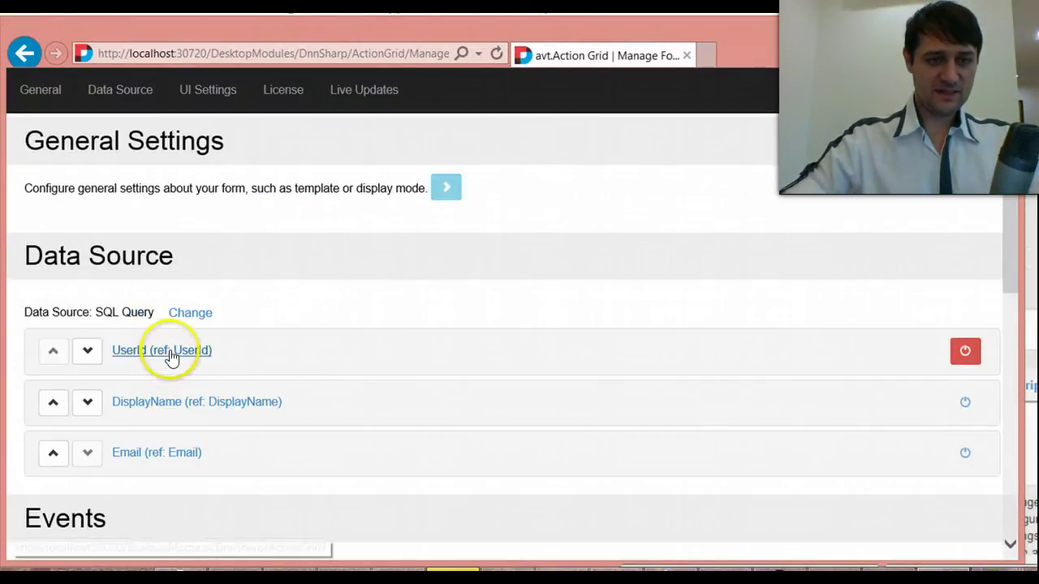
Expand the generated UserId field's settings to review them, then collapse them again.
left_click(170, 351)
scroll(167, 297, "down", 1)
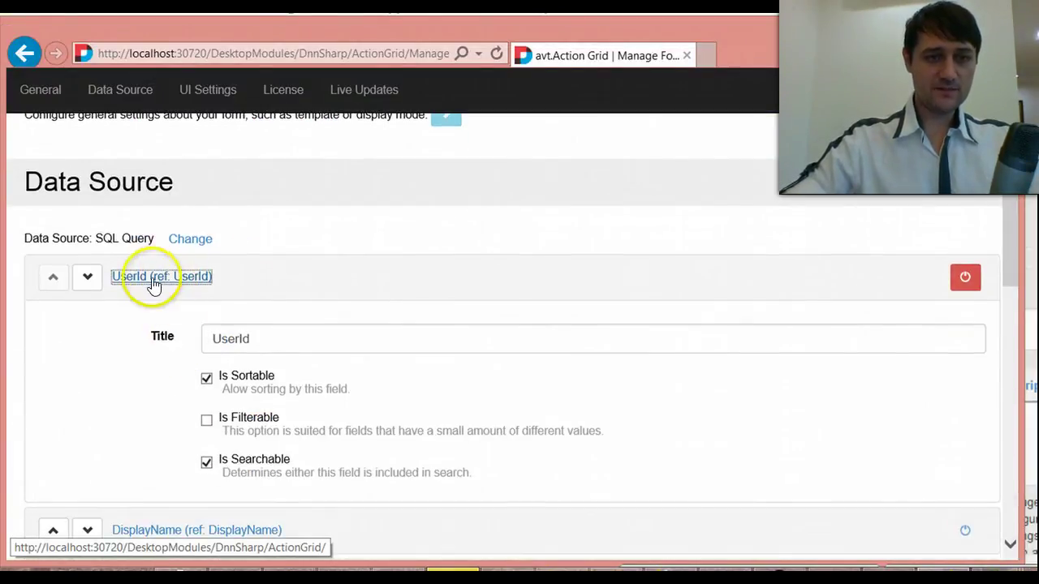
left_click(152, 280)
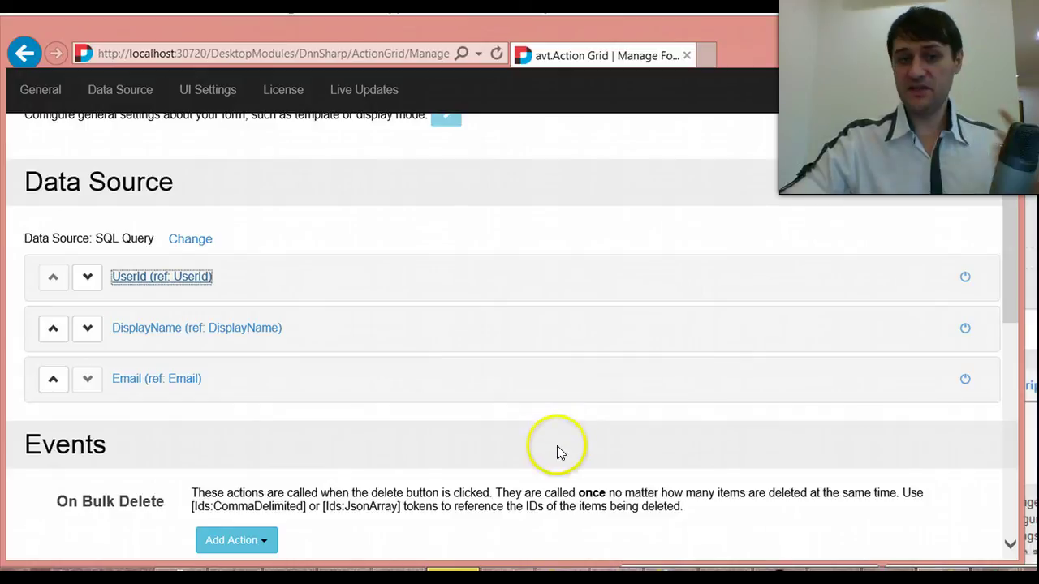
scroll(308, 300, "up", 1)
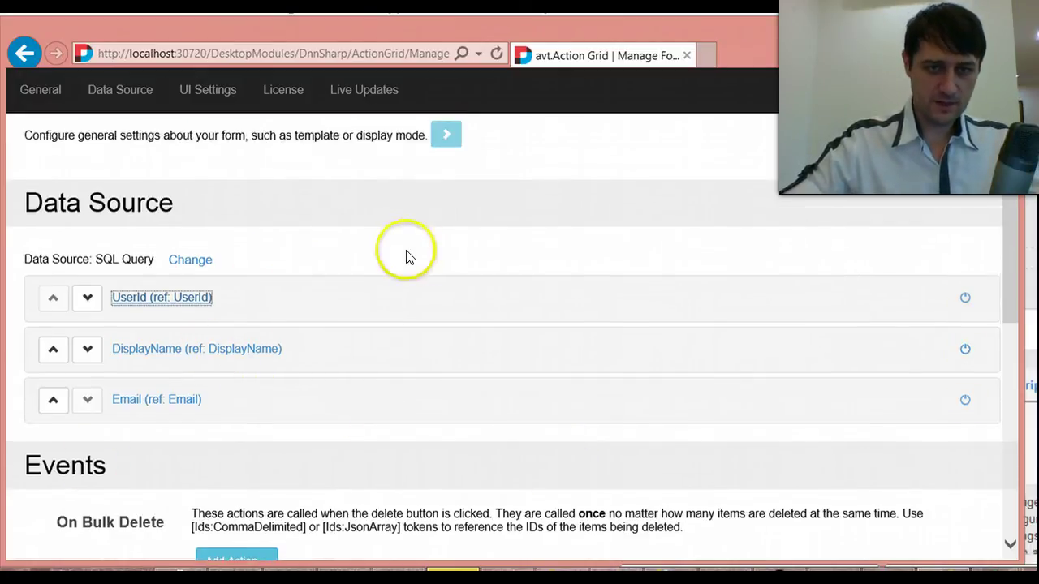
Open the Action Grid demo page and page through the user grid to page 5 of 11.
left_click(934, 113)
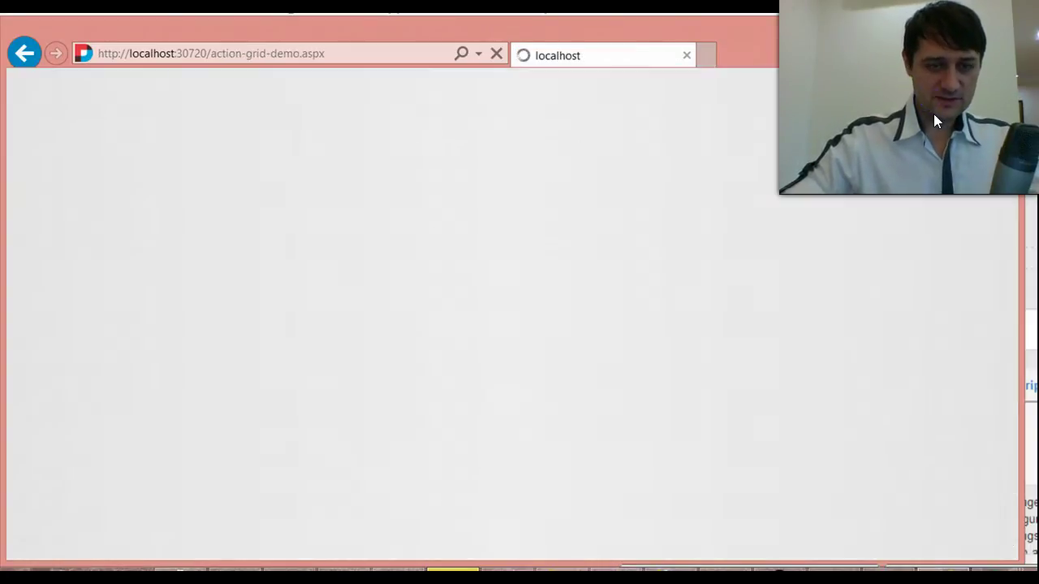
scroll(378, 408, "down", 2)
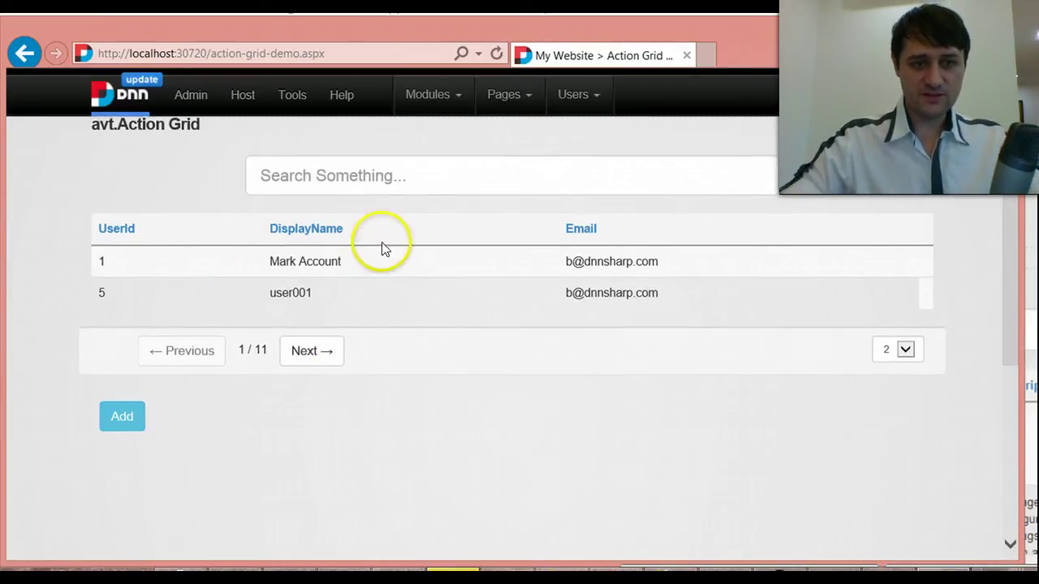
left_click(316, 350)
left_click(320, 358)
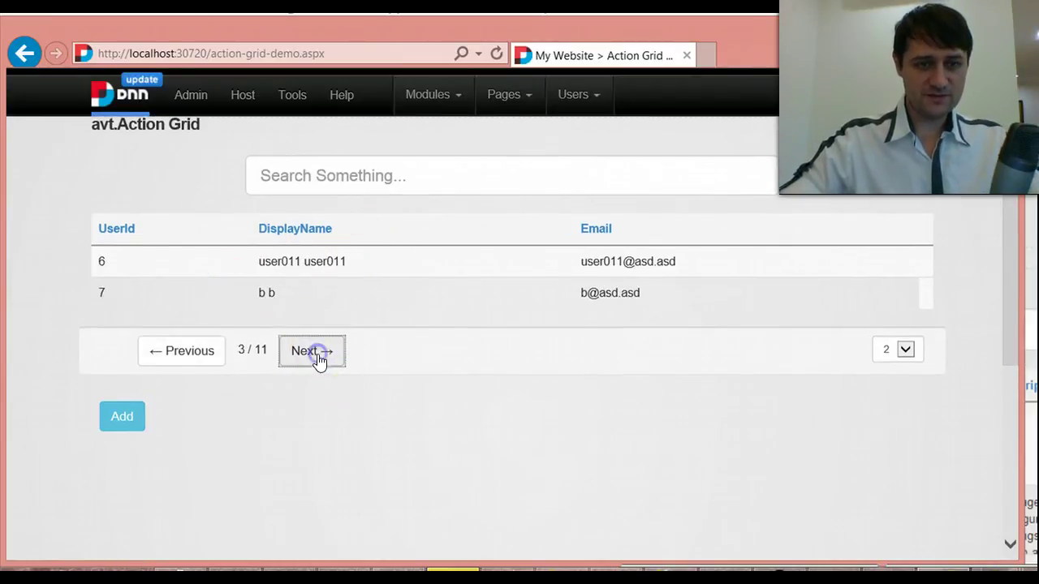
left_click(307, 357)
left_click(190, 357)
left_click(325, 357)
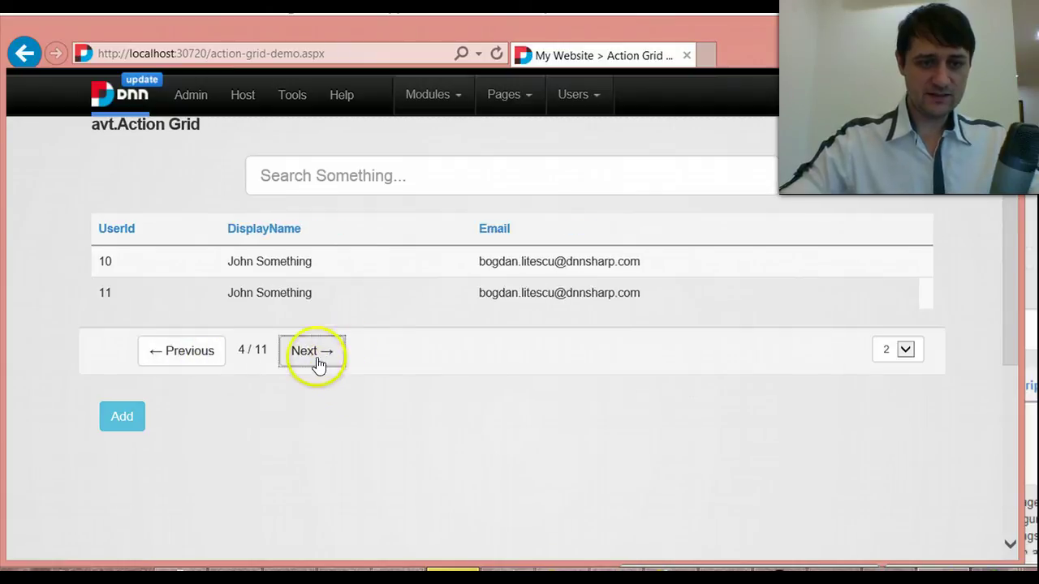
left_click(317, 353)
scroll(435, 404, "up", 2)
In General Settings, set Default Page Size to 5, remove 2 from Page Sizes, and save.
mouse_move(882, 267)
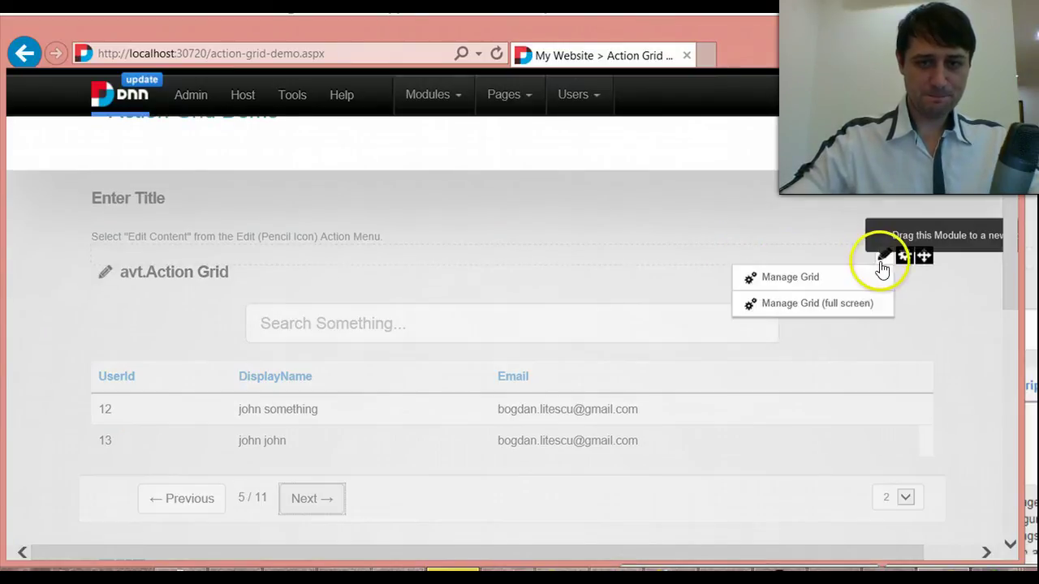
left_click(841, 302)
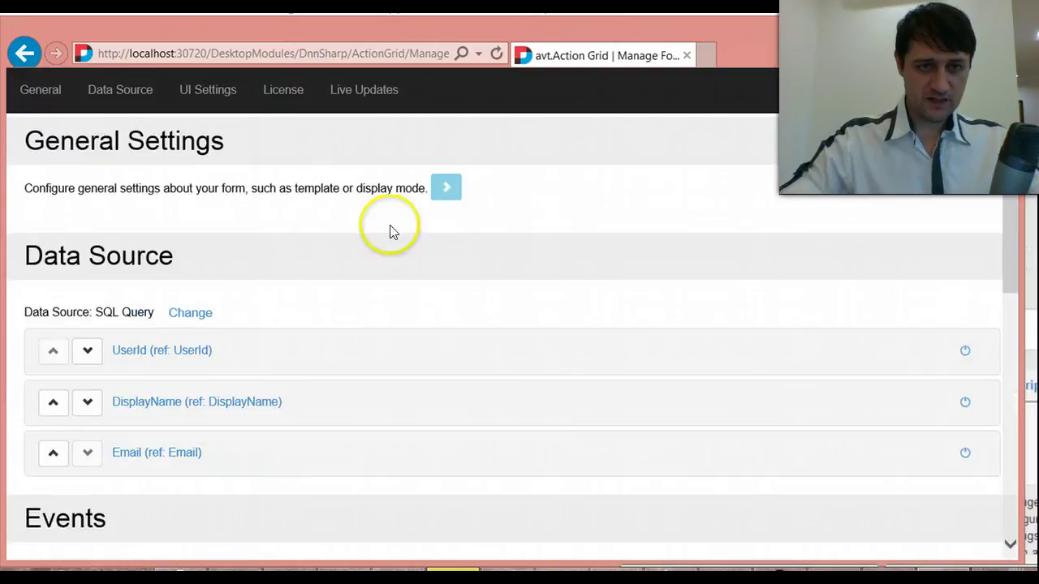
left_click(446, 189)
left_click(70, 335)
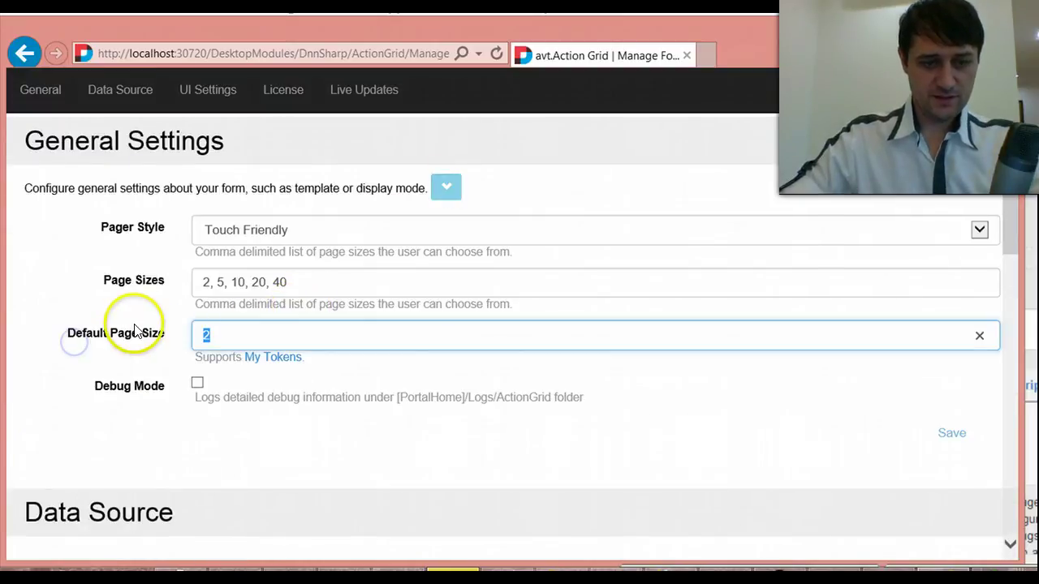
type("5")
left_click_drag(202, 282, 213, 282)
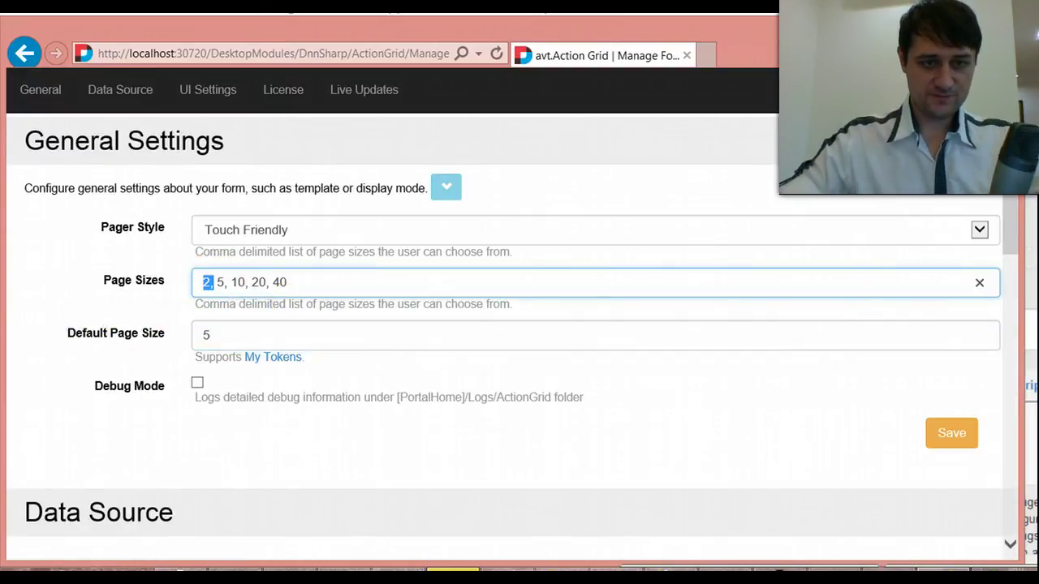
key("BackSpace")
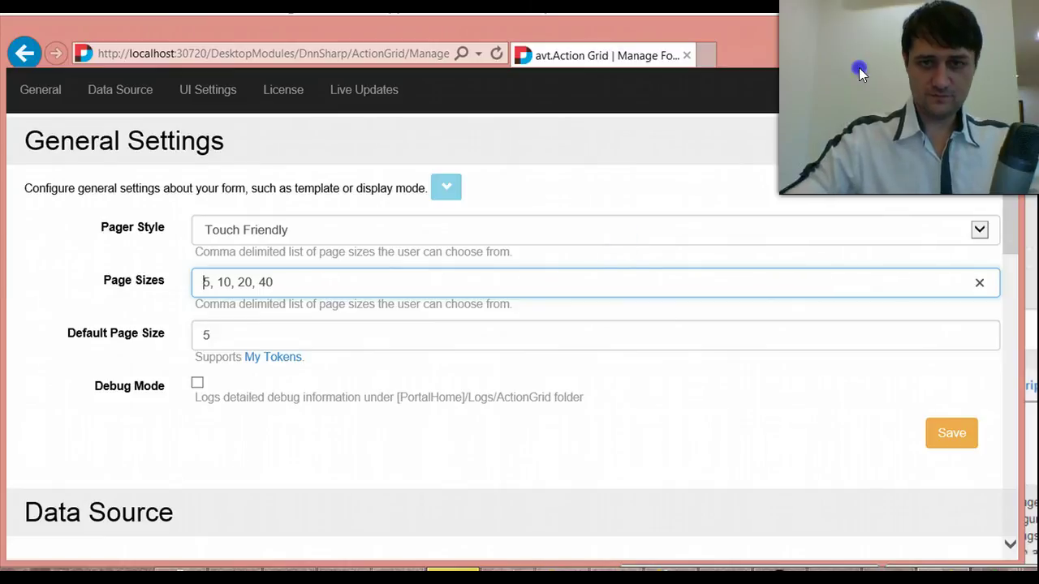
left_click(848, 96)
Check the demo page's user grid by selecting and deselecting user rows.
left_click(896, 168)
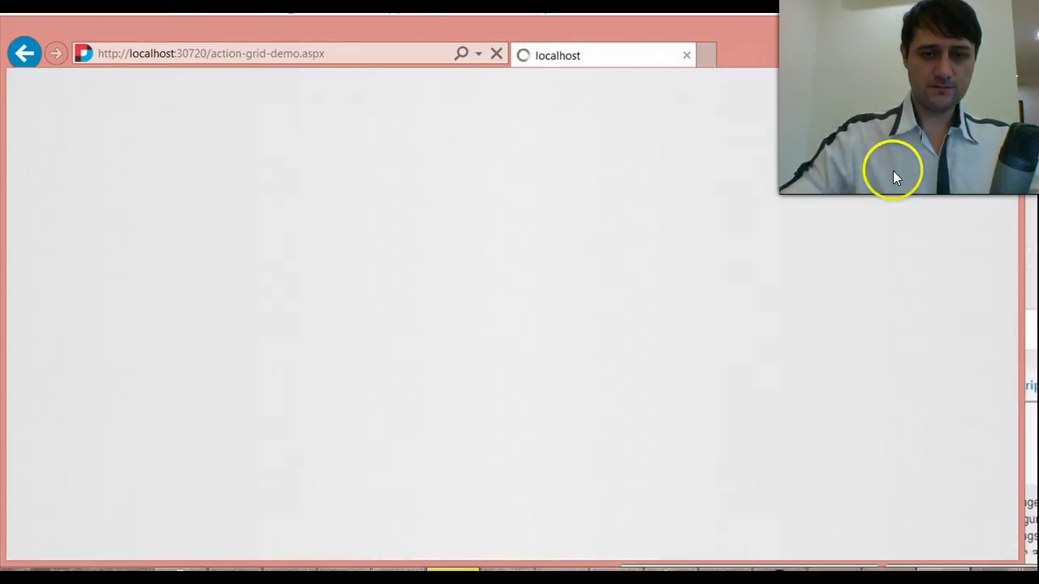
scroll(349, 375, "down", 4)
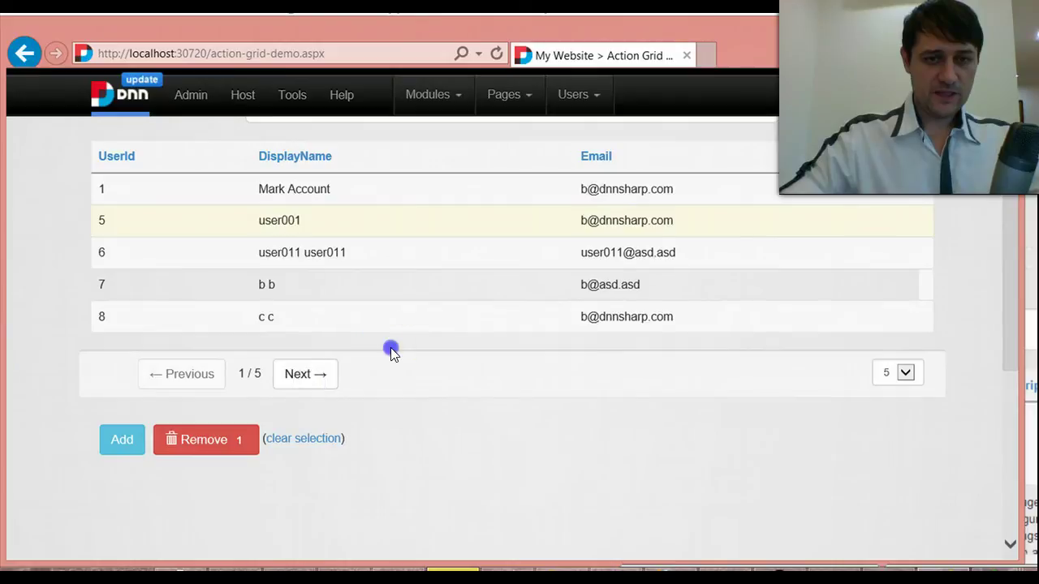
left_click(395, 319)
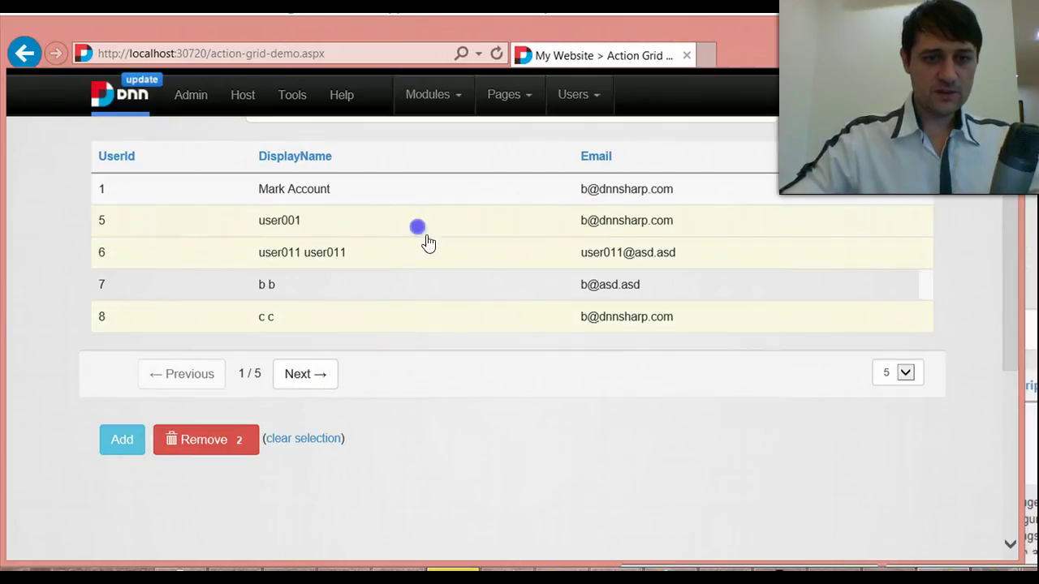
left_click(466, 252)
left_click(461, 311)
scroll(766, 294, "up", 2)
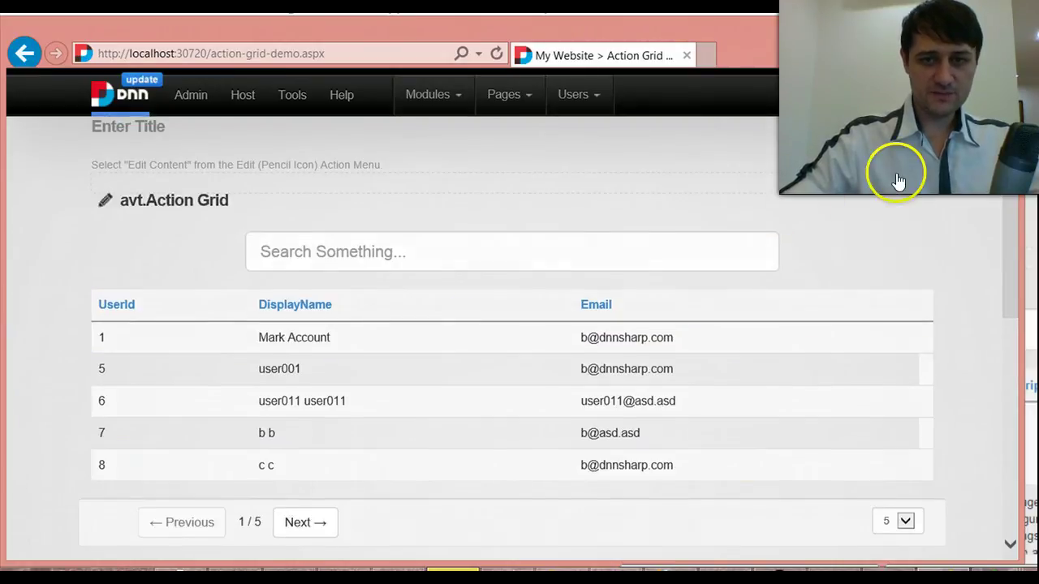
Reopen full-screen grid management and look over the On Bulk Delete event under Events.
mouse_move(885, 178)
left_click(835, 233)
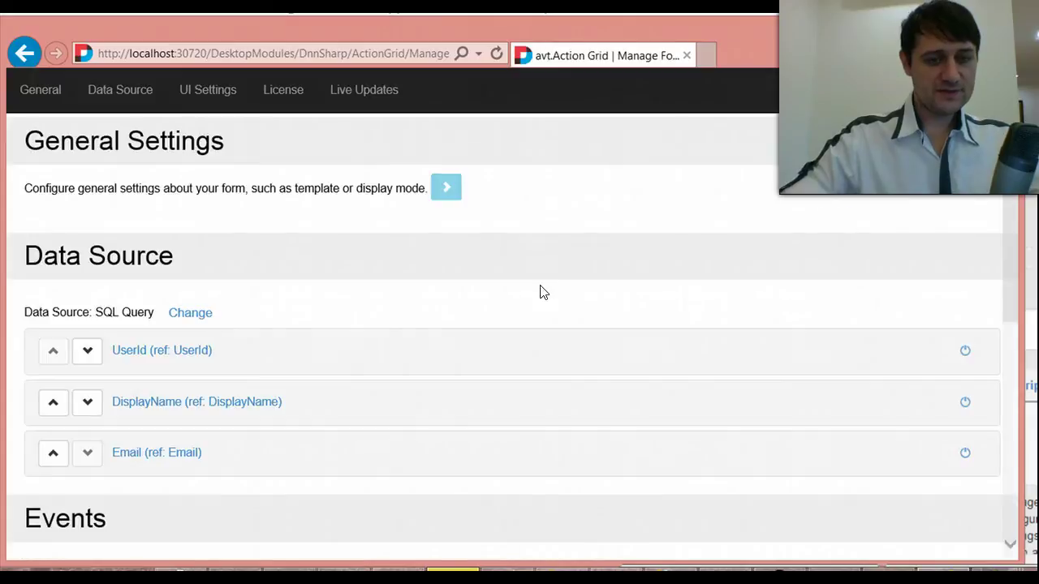
scroll(487, 317, "down", 3)
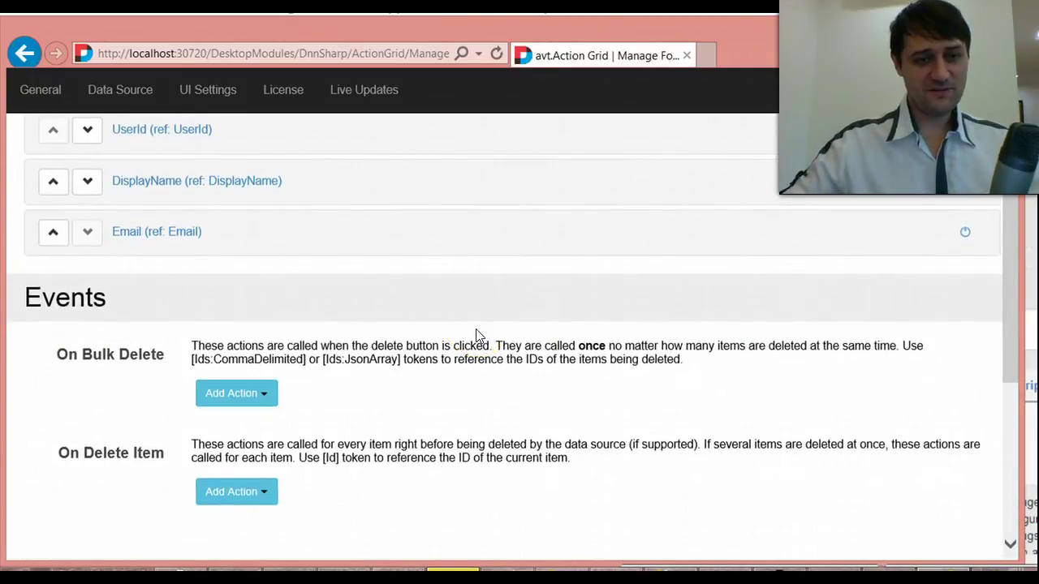
left_click(393, 318)
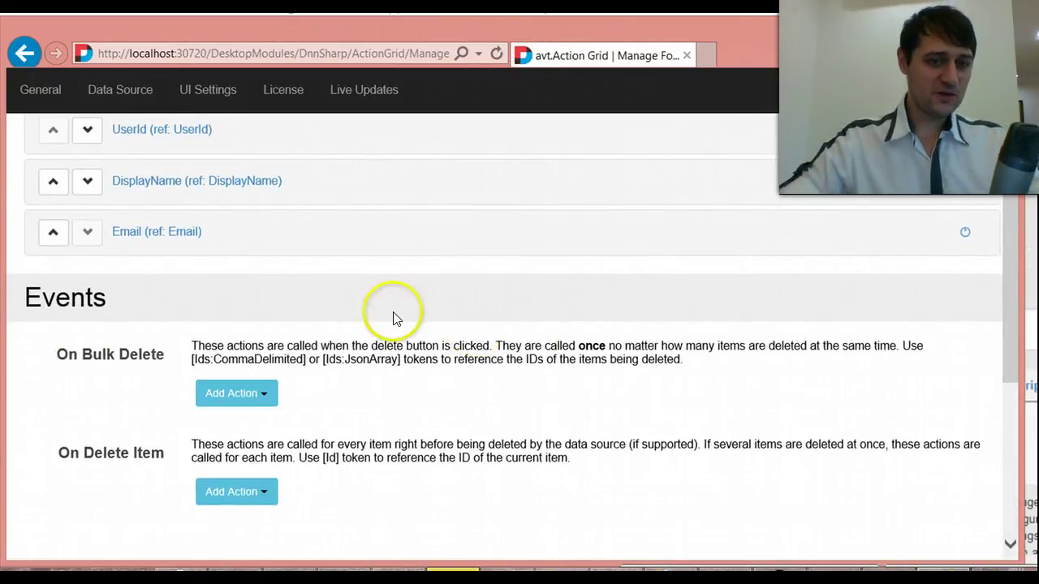
scroll(393, 318, "down", 1)
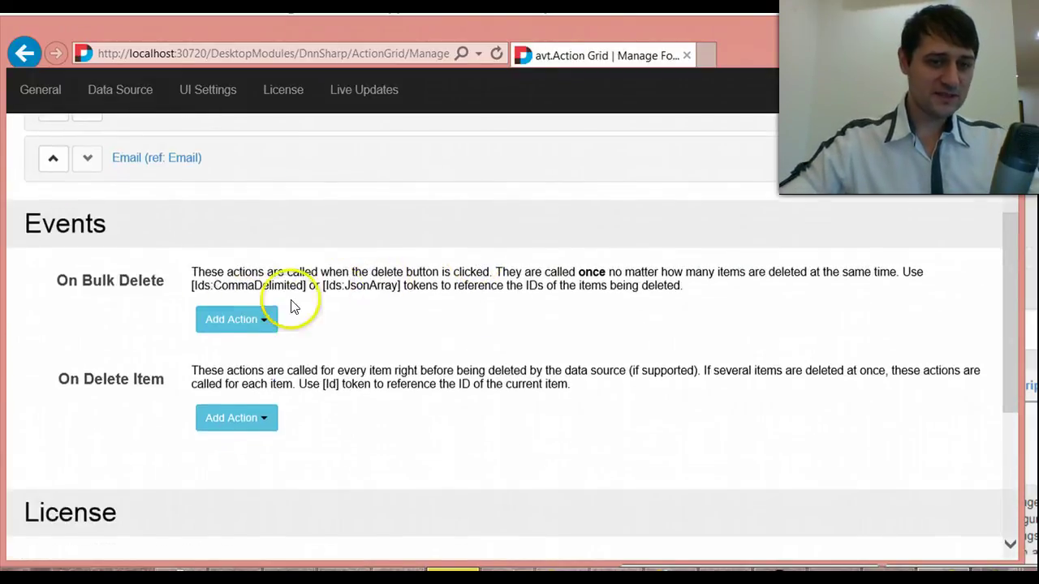
left_click(218, 319)
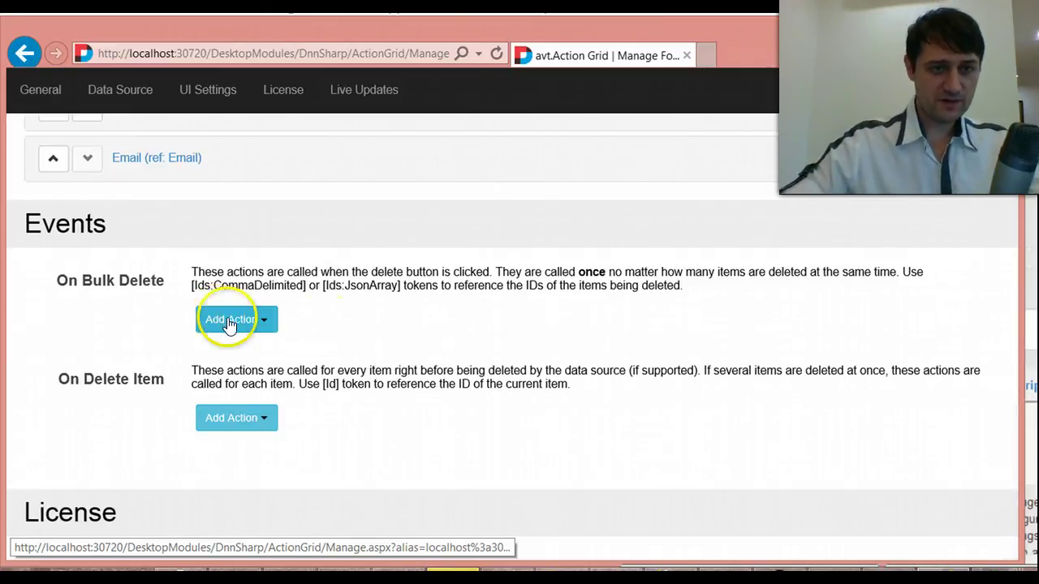
left_click(136, 292)
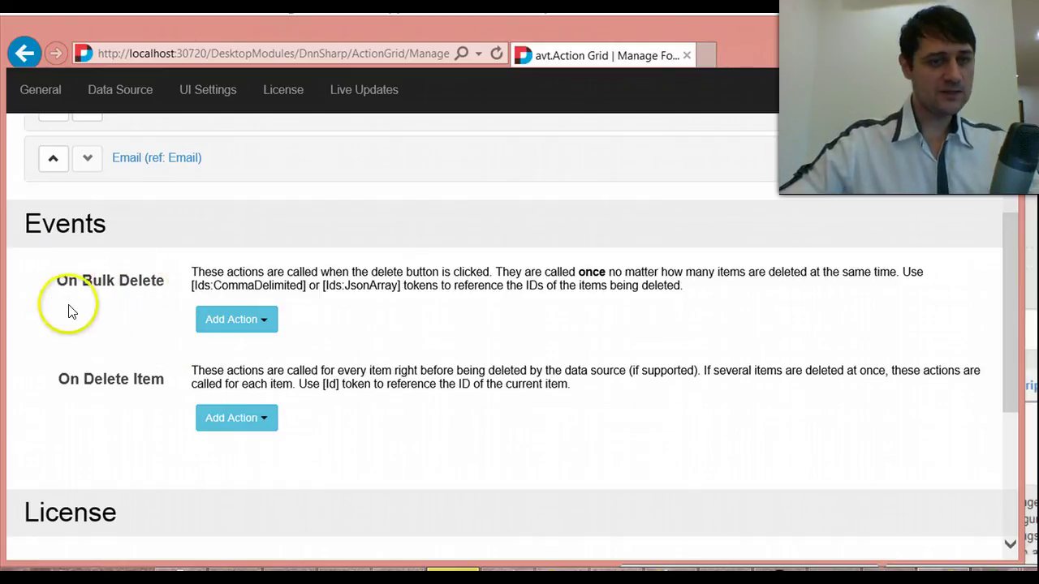
left_click_drag(56, 285, 167, 286)
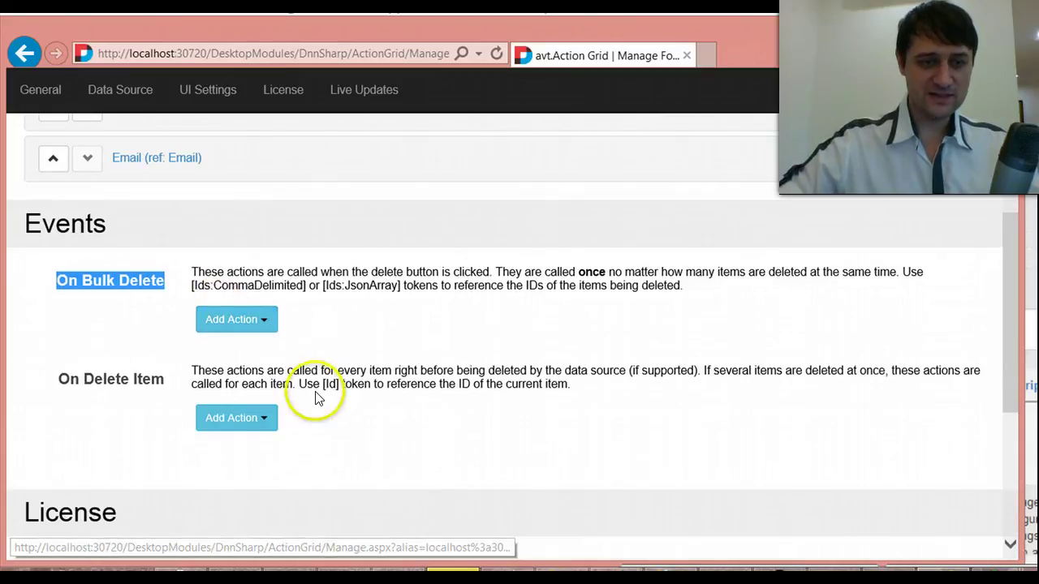
scroll(318, 394, "down", 1)
left_click(145, 351)
left_click_drag(80, 313, 59, 306)
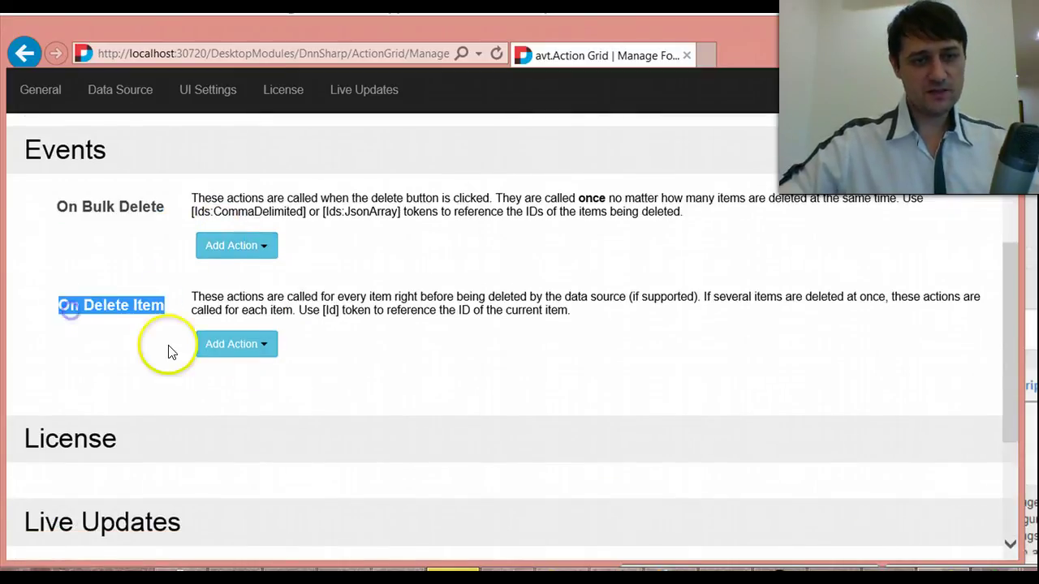
Add a Data > Run SQL Query action under the On Delete Item event.
left_click(261, 348)
scroll(392, 398, "down", 2)
mouse_move(331, 308)
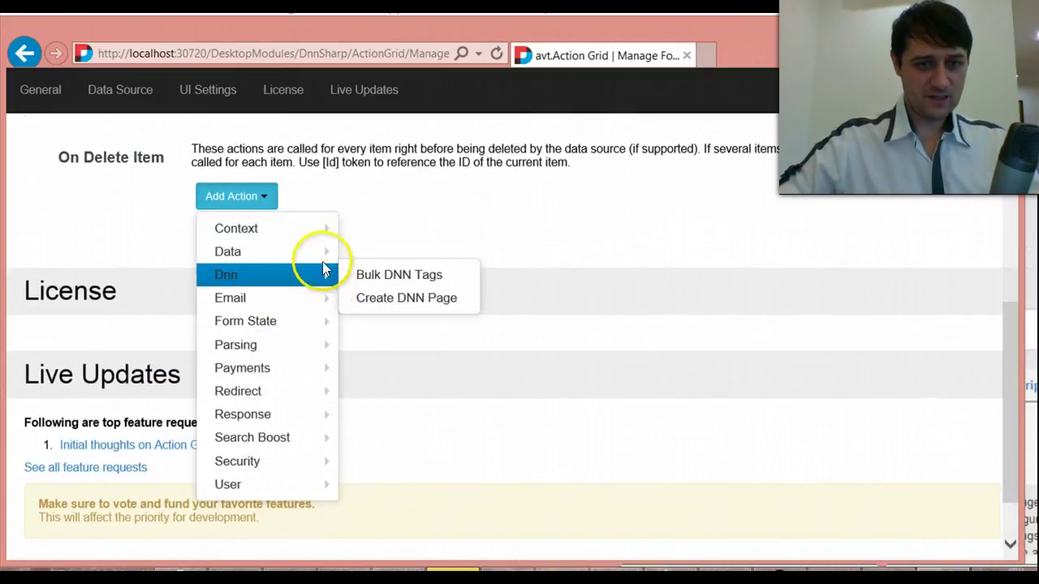
mouse_move(322, 262)
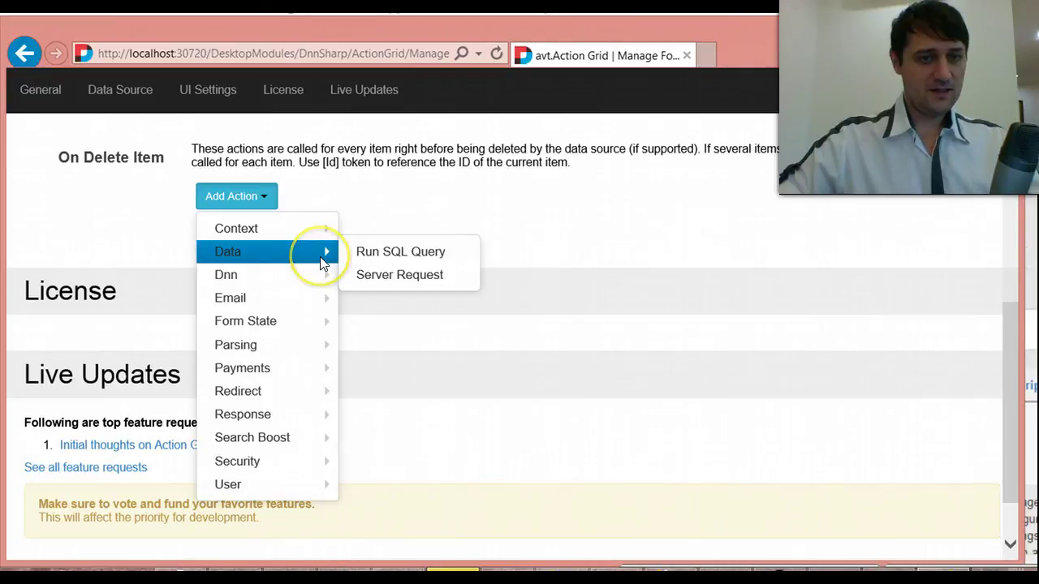
left_click(378, 251)
Give the Run SQL Query action the query 'Delete from Users where UserID = [Email]' and collapse it.
left_click(446, 460)
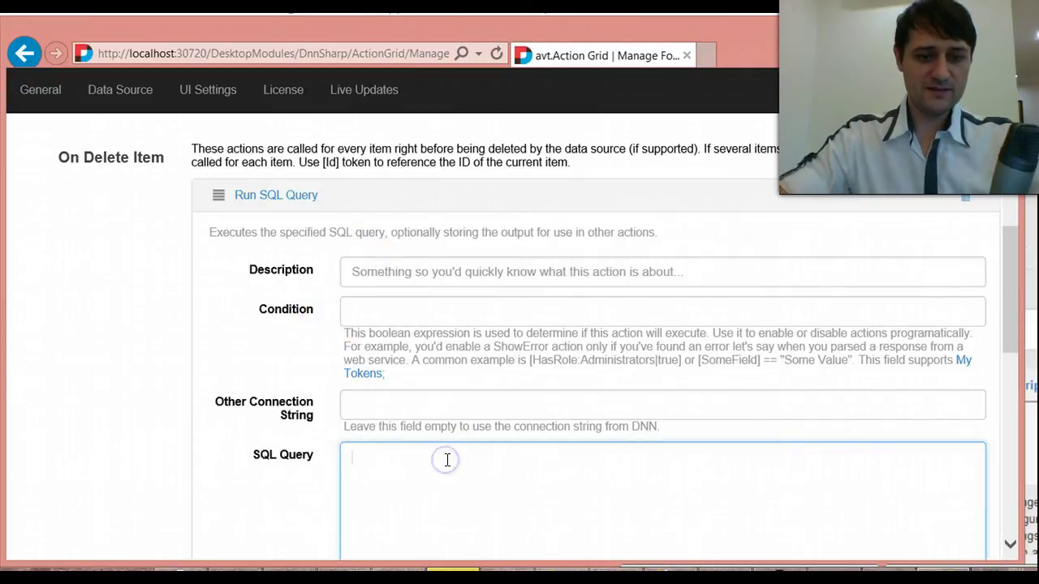
type("De")
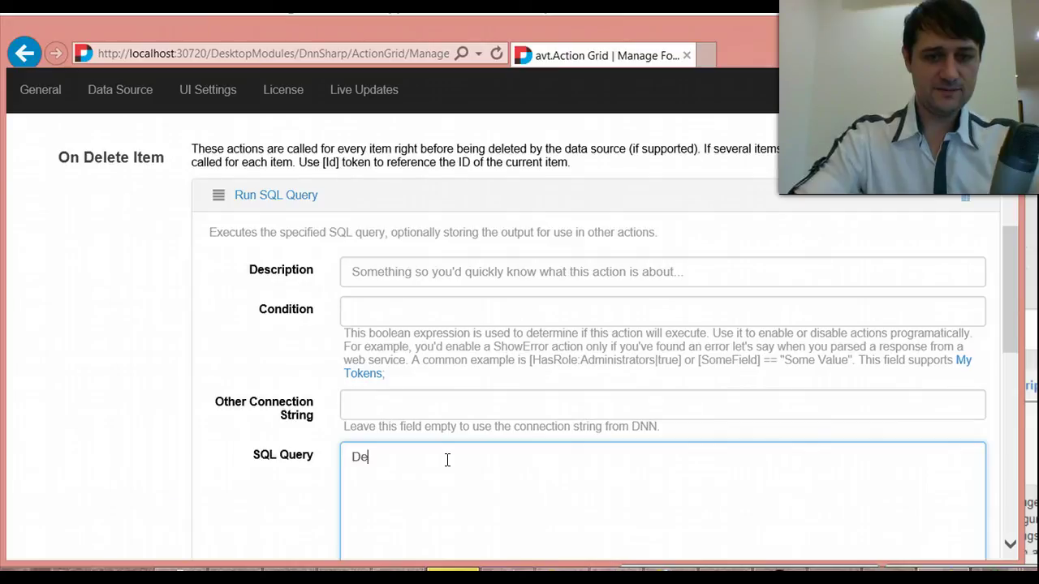
type("lete from Users where UserID = [Email")
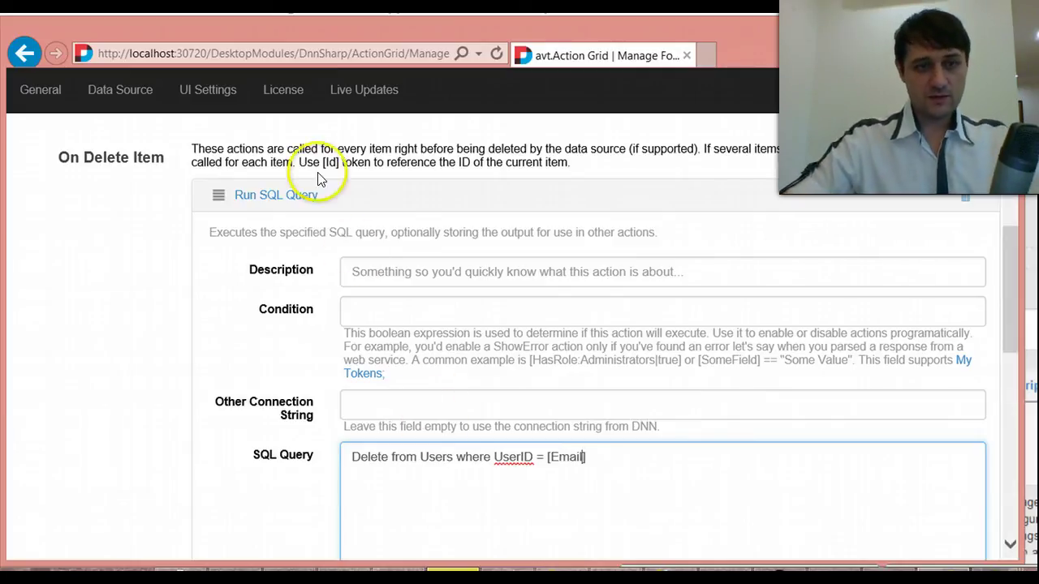
left_click(276, 199)
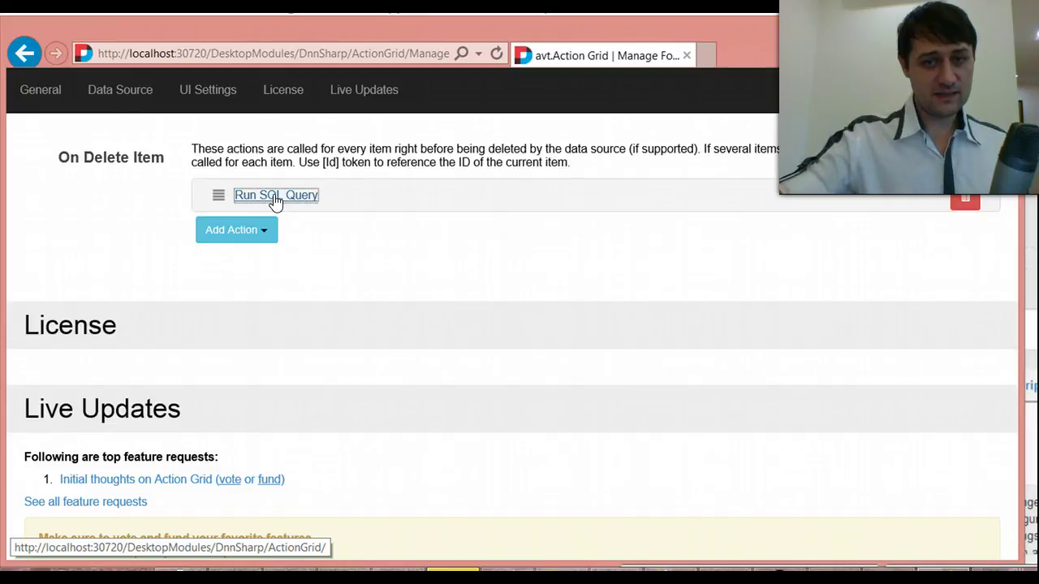
Add a Data > Server Request action to On Delete Item after the SQL action.
left_click(260, 239)
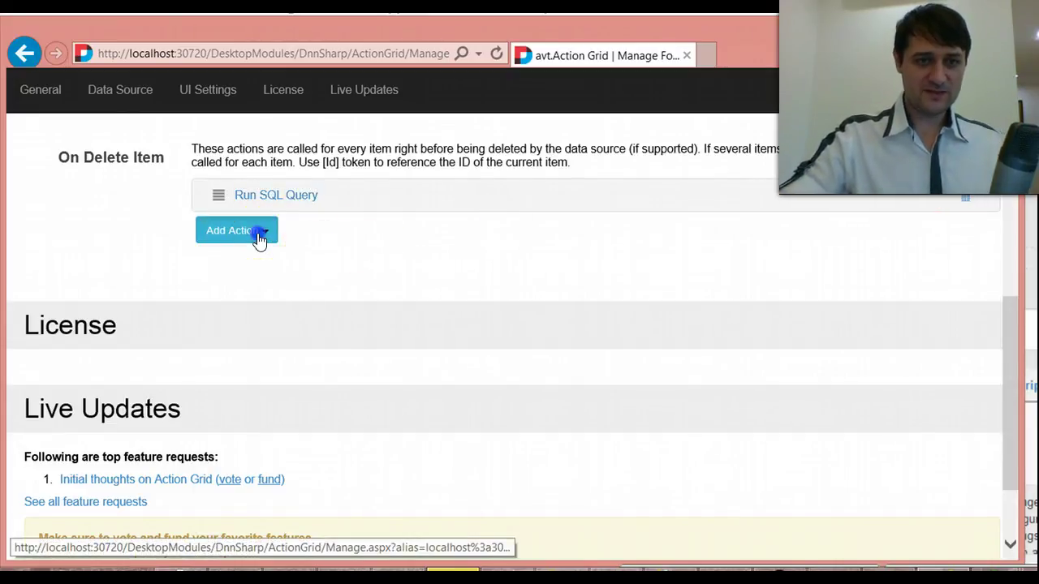
mouse_move(284, 294)
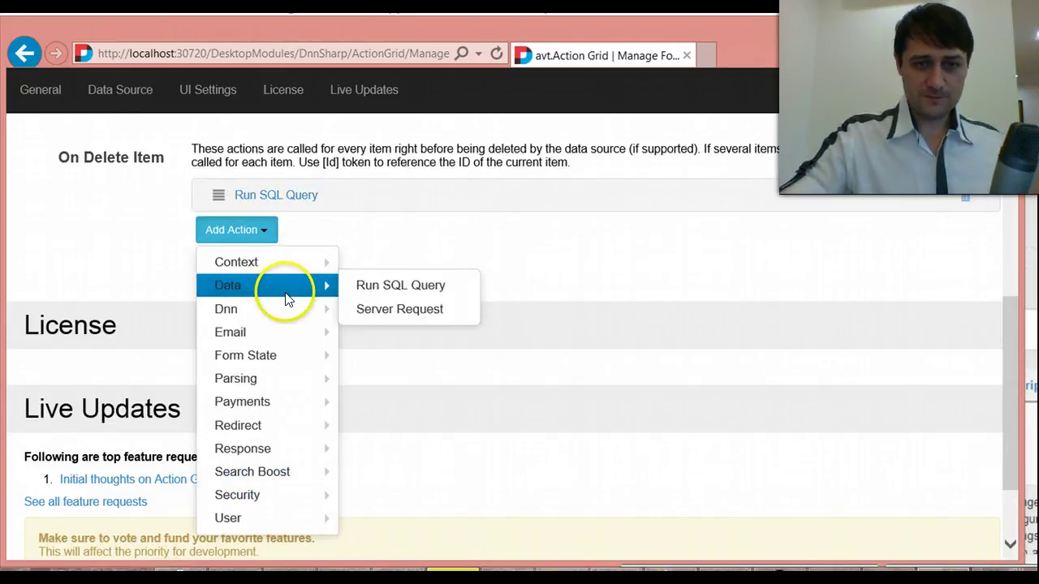
left_click(417, 307)
scroll(422, 325, "down", 1)
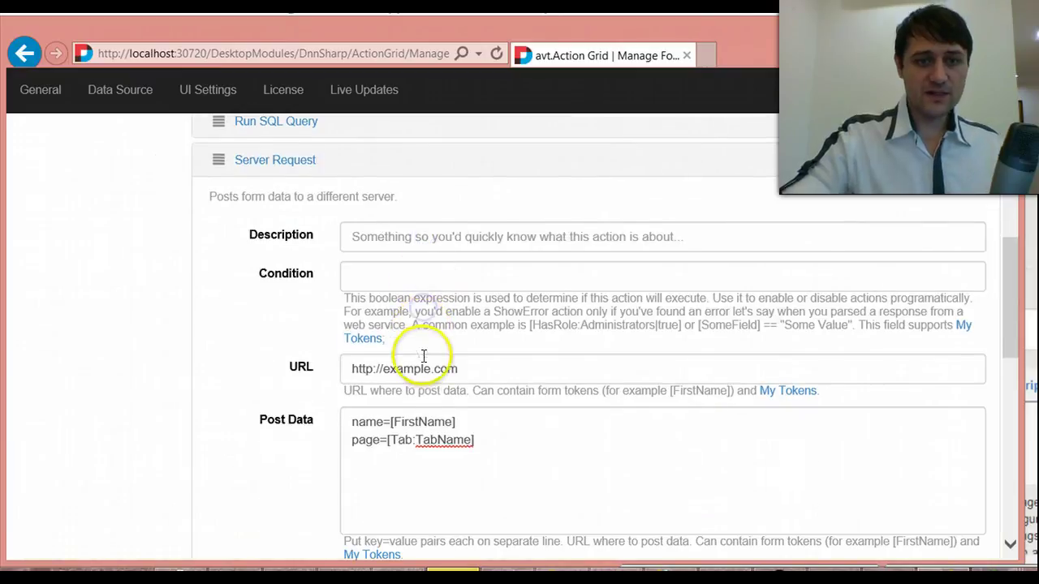
scroll(399, 453, "down", 2)
left_click(482, 226)
scroll(473, 253, "up", 2)
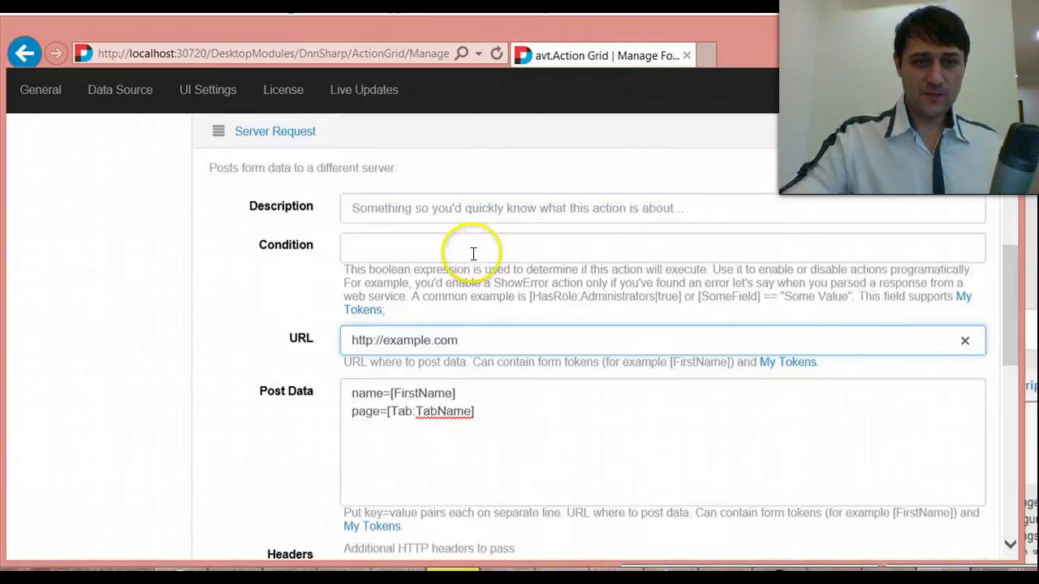
scroll(473, 254, "down", 3)
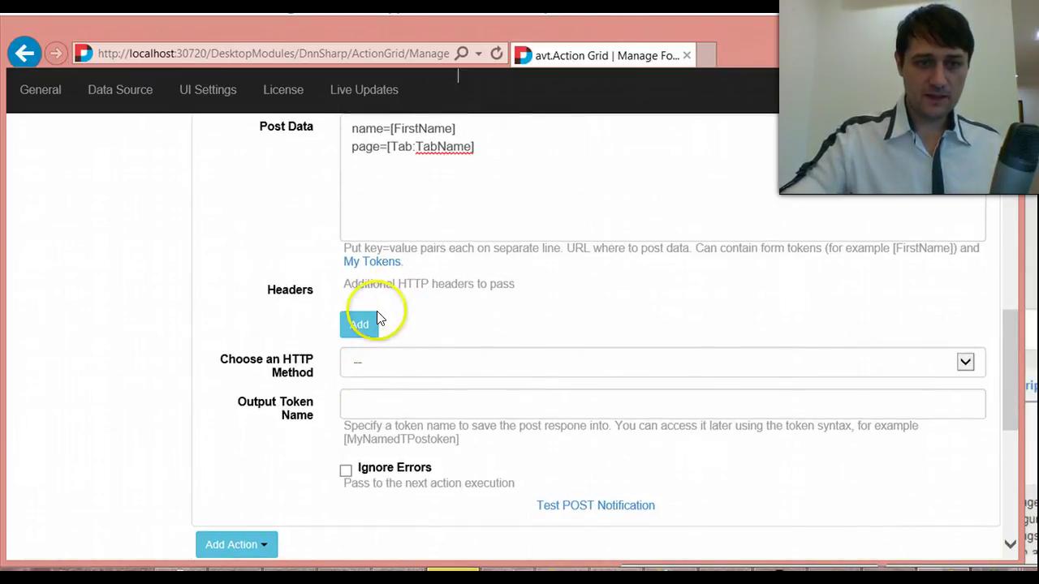
Set the Server Request's HTTP method to DELETE, then visit Output Token Name and Post Data.
left_click(398, 370)
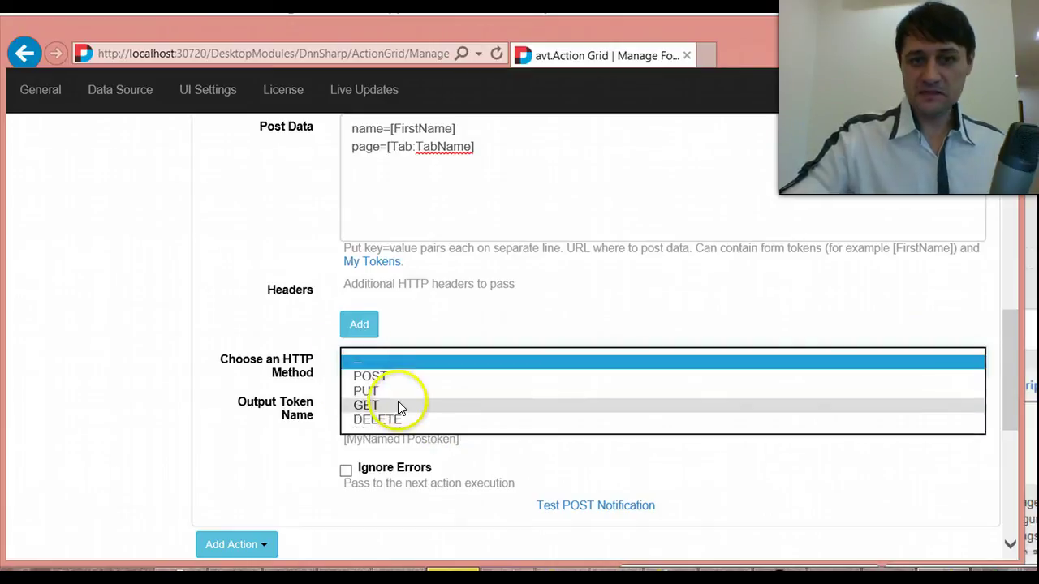
left_click(382, 418)
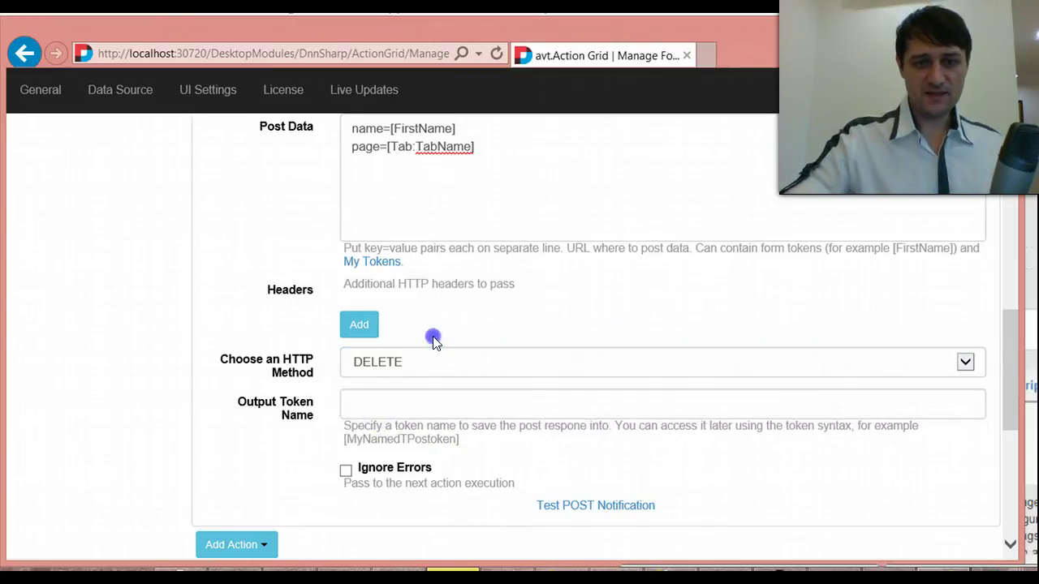
left_click(400, 401)
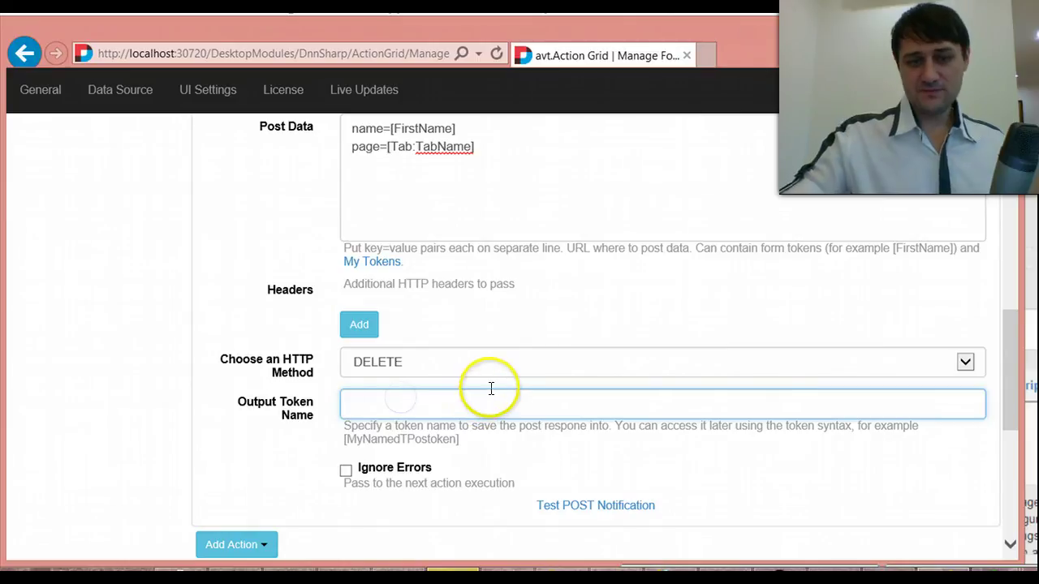
scroll(491, 389, "up", 3)
left_click(529, 397)
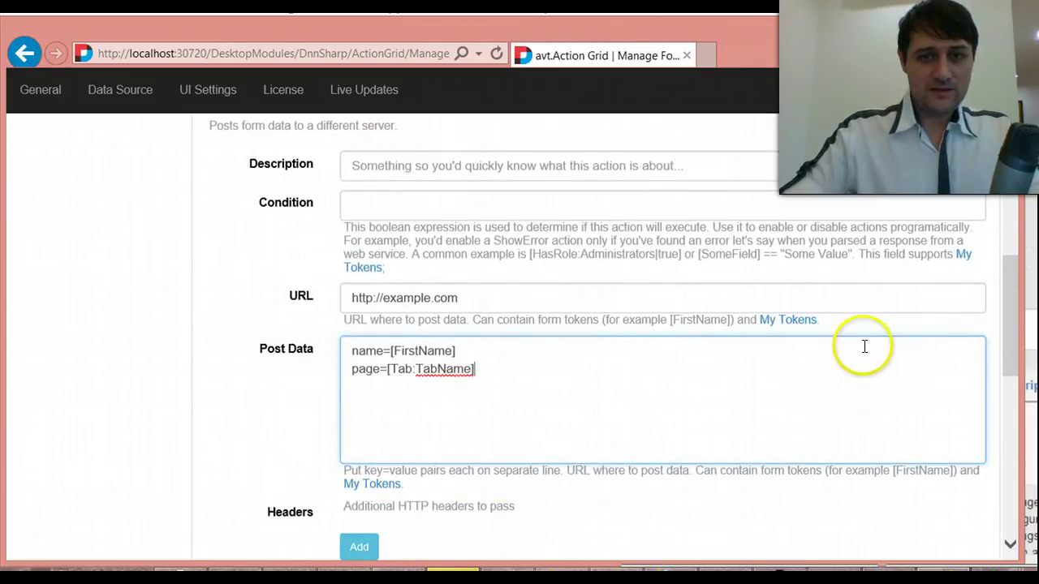
Leave the unsaved grid settings and scroll the demo page's grid showing five users, page 1 of 5.
left_click(946, 84)
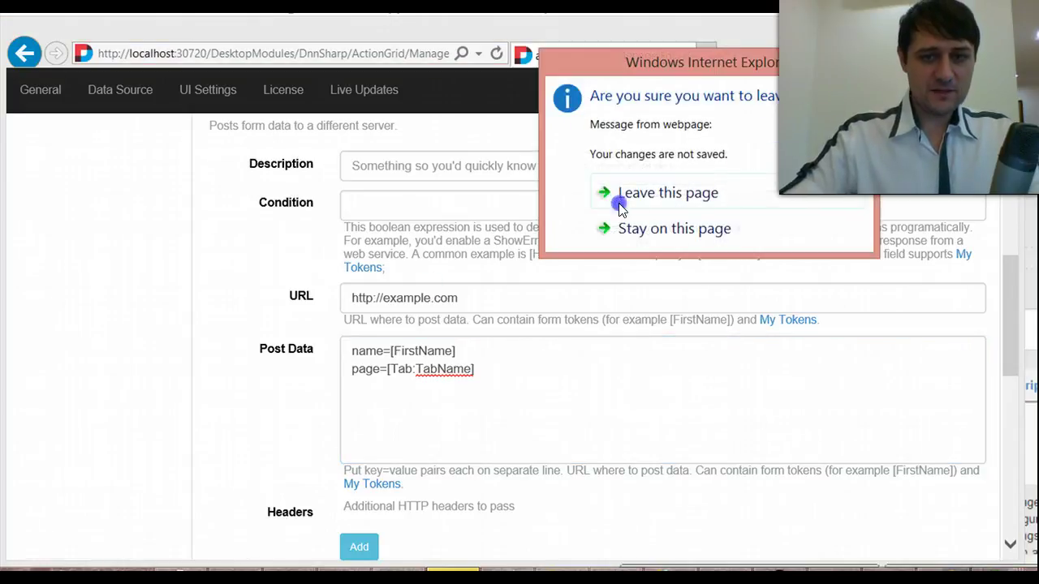
left_click(648, 188)
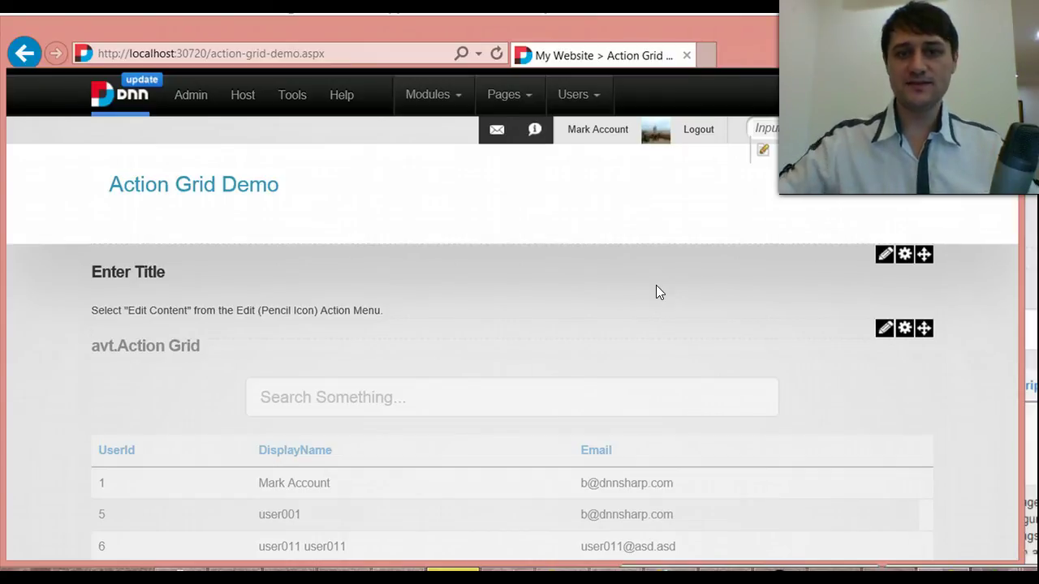
scroll(777, 329, "down", 3)
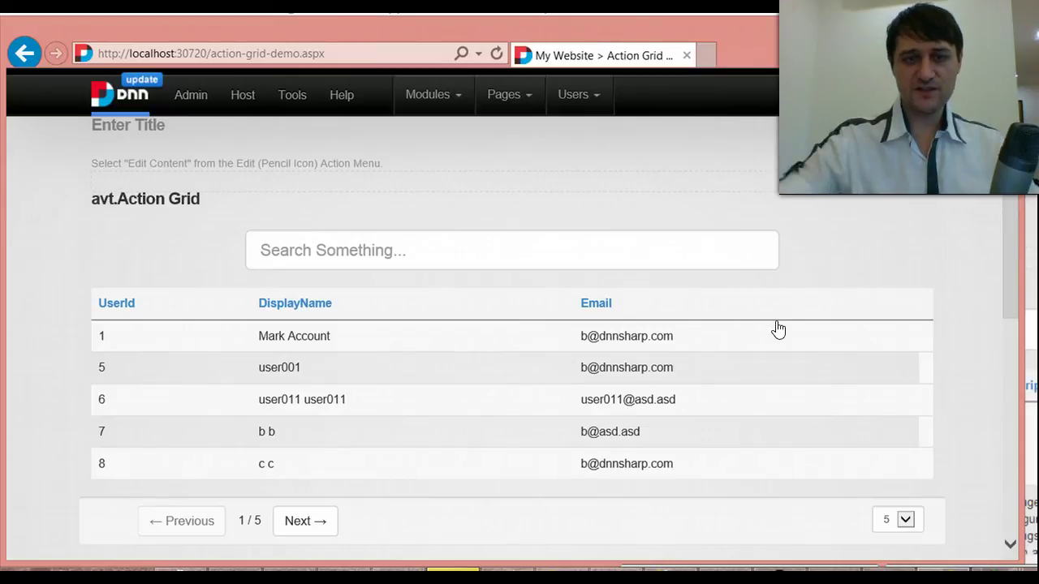
scroll(398, 317, "down", 3)
scroll(324, 389, "up", 3)
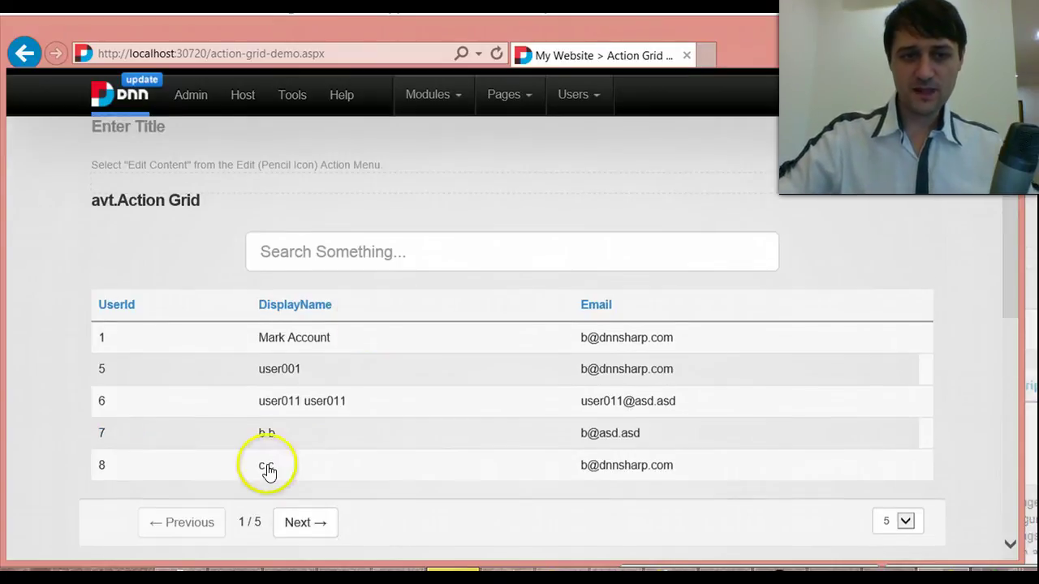
scroll(268, 471, "down", 3)
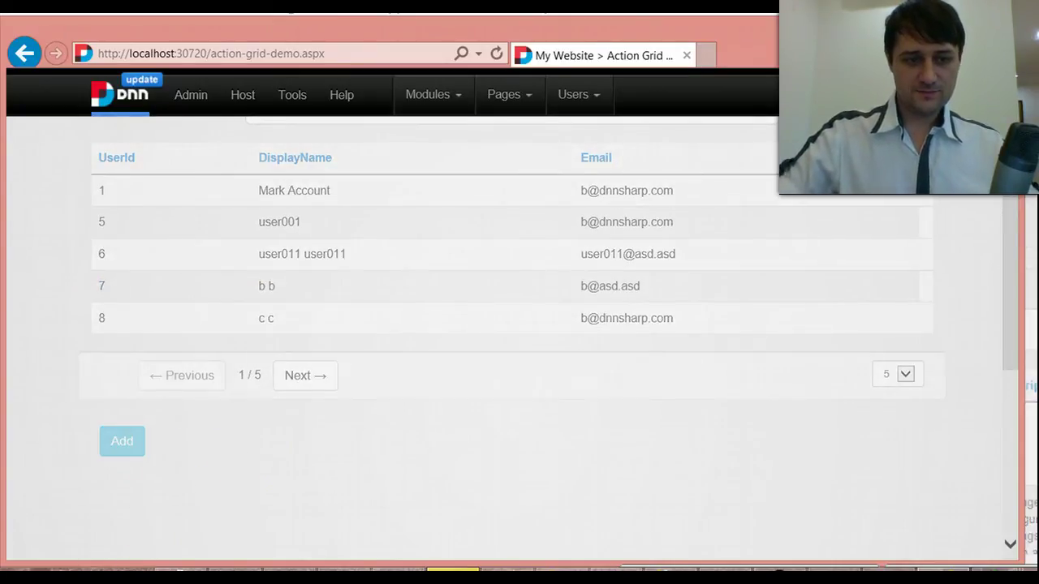
scroll(761, 460, "up", 3)
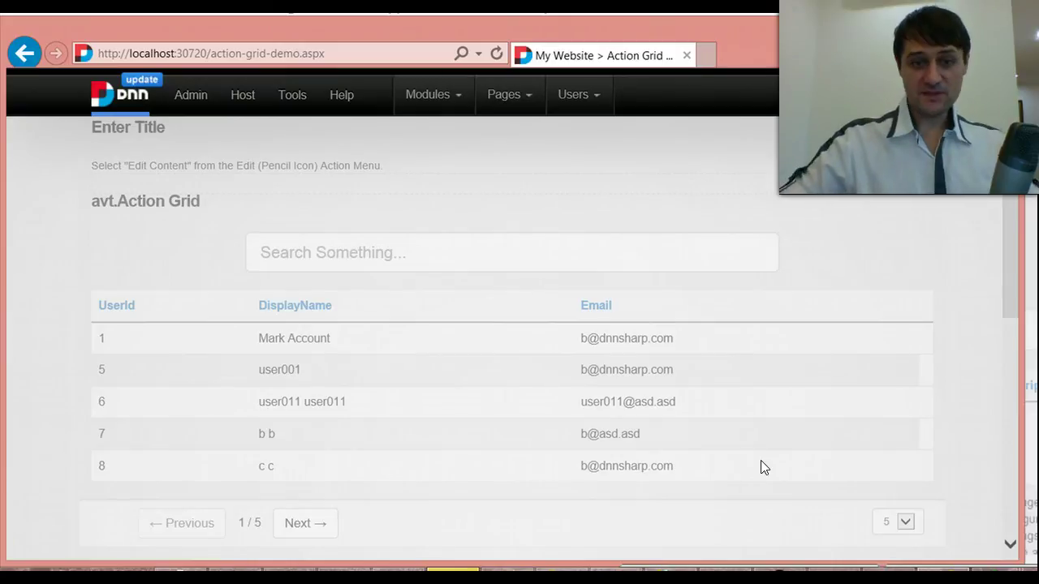